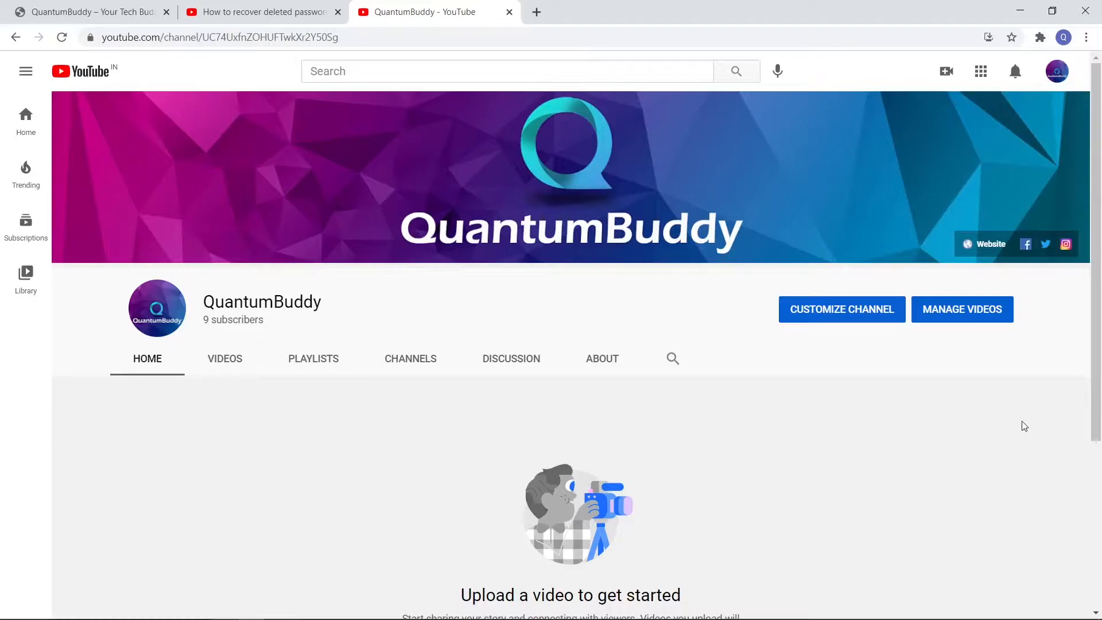
Look through the password recovery video's page on YouTube, including its description and viewer comments
{"action": "left_click", "coordinate": [241, 8]}
{"action": "scroll", "coordinate": [372, 462], "scroll_direction": "down", "scroll_amount": 1}
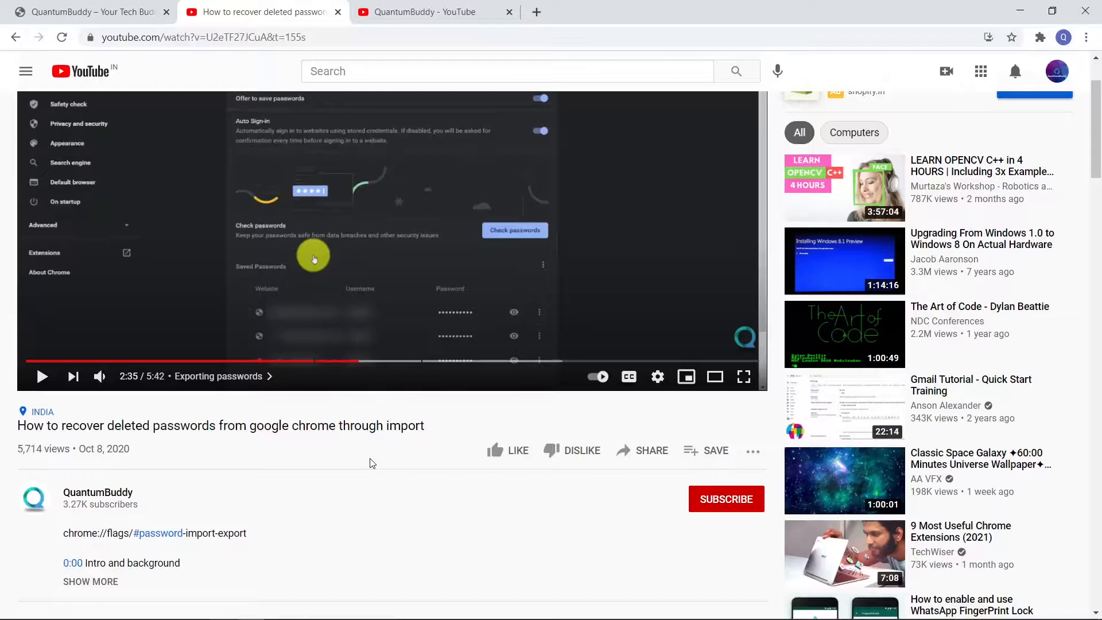
{"action": "scroll", "coordinate": [372, 463], "scroll_direction": "up", "scroll_amount": 2}
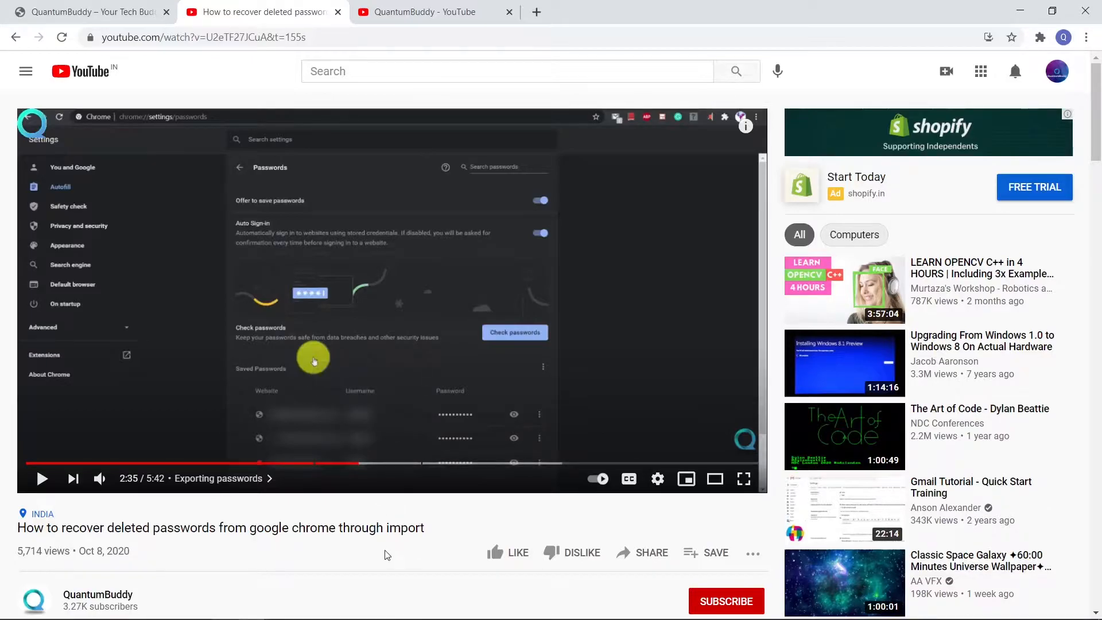
{"action": "scroll", "coordinate": [387, 555], "scroll_direction": "down", "scroll_amount": 4}
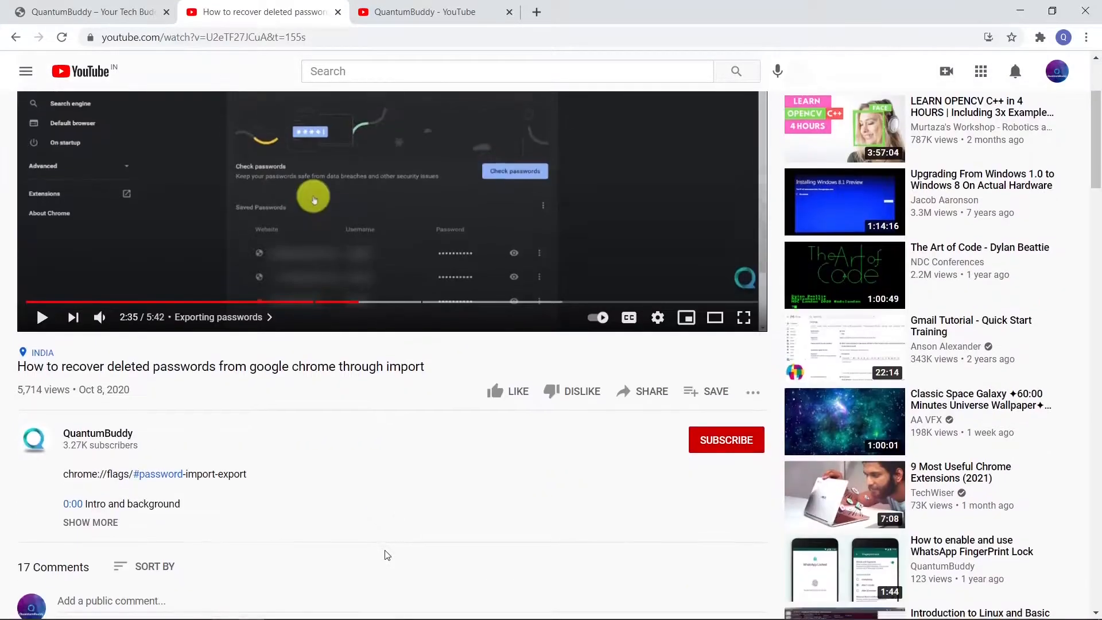
{"action": "scroll", "coordinate": [387, 556], "scroll_direction": "down", "scroll_amount": 3}
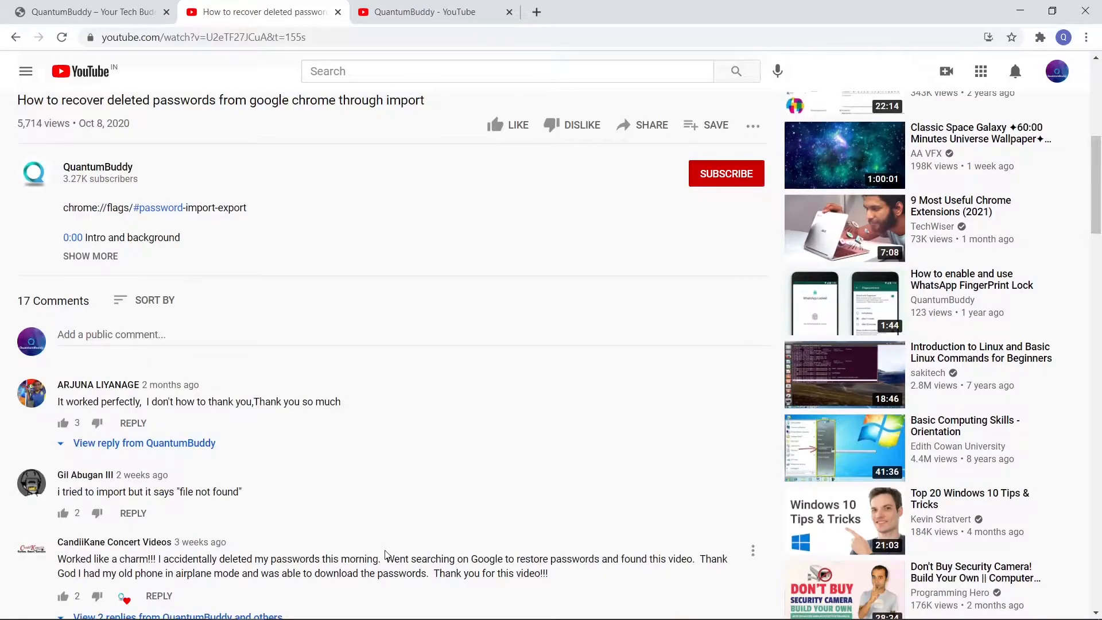
{"action": "scroll", "coordinate": [386, 555], "scroll_direction": "down", "scroll_amount": 8}
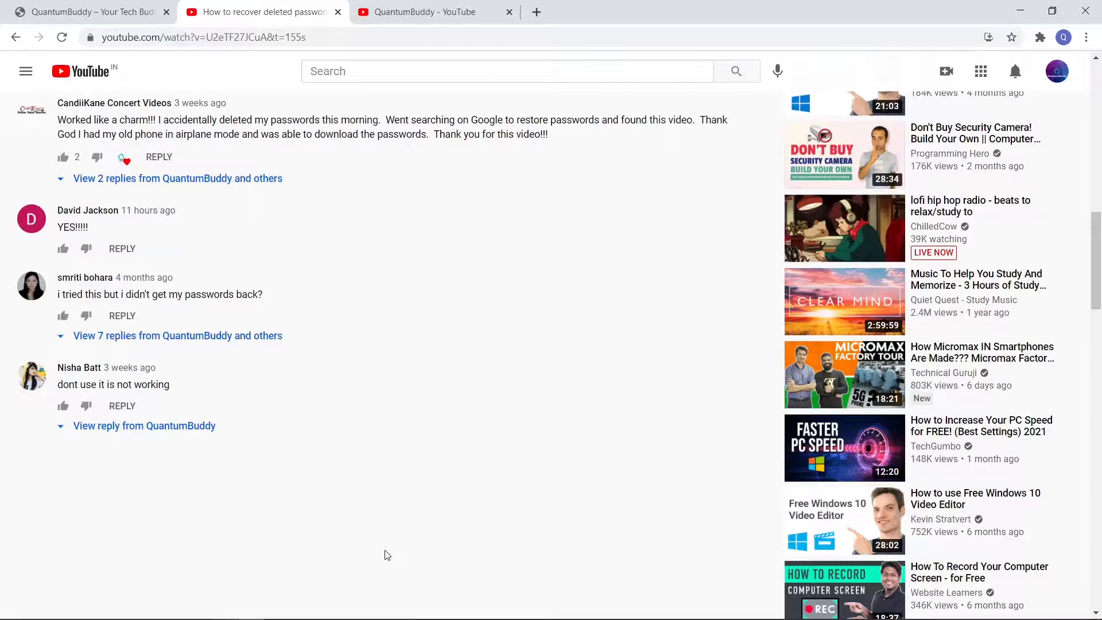
{"action": "scroll", "coordinate": [386, 556], "scroll_direction": "up", "scroll_amount": 10}
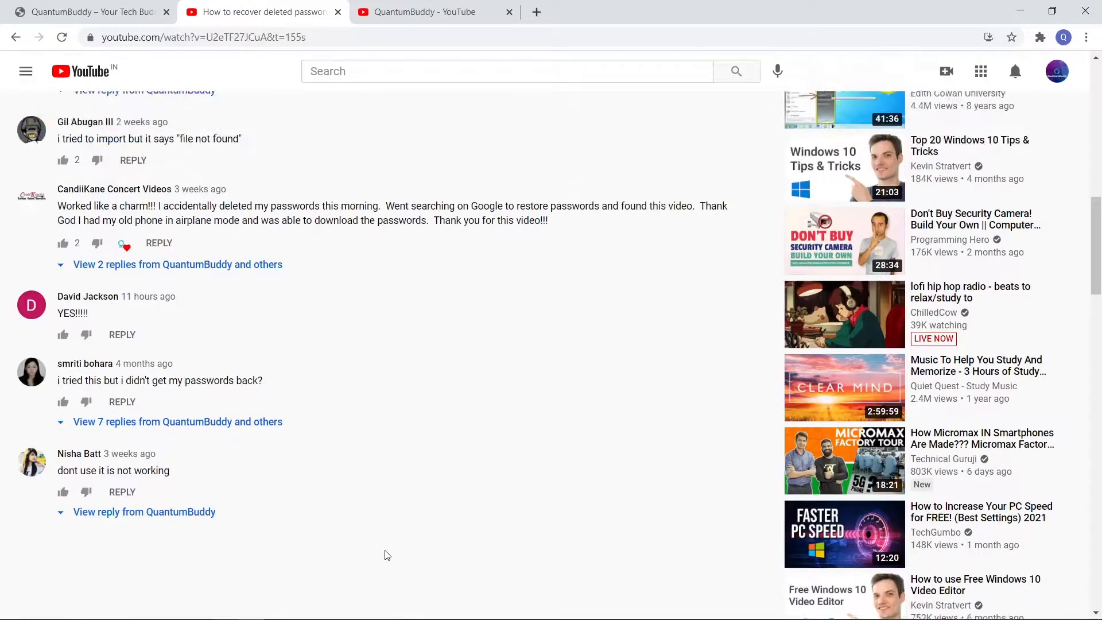
{"action": "scroll", "coordinate": [388, 555], "scroll_direction": "up", "scroll_amount": 3}
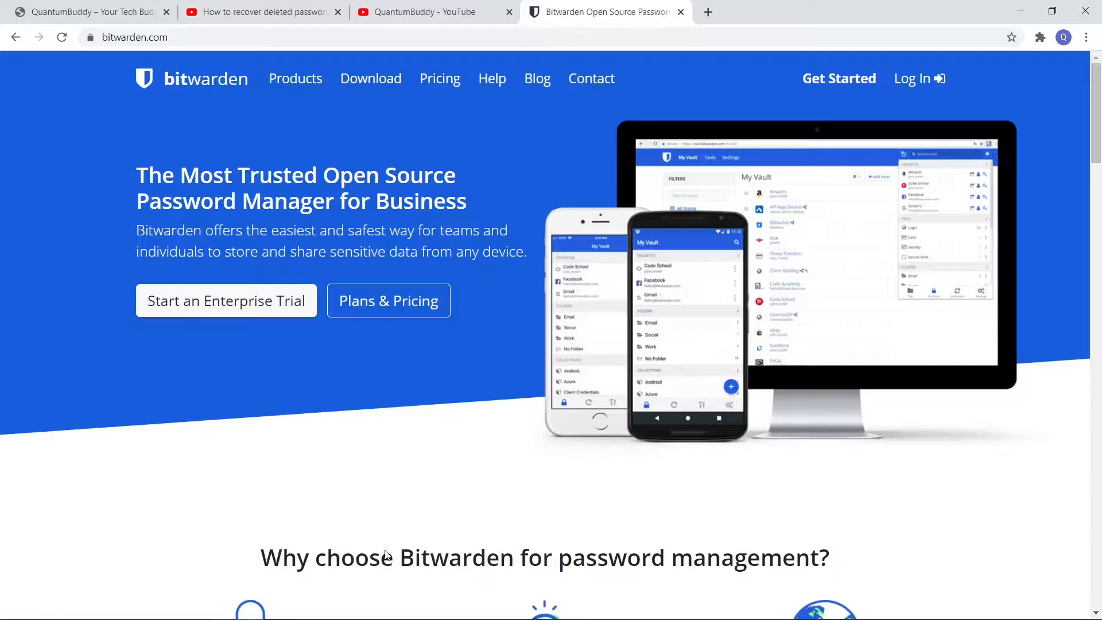
Look through the Bitwarden homepage down to Plans and Pricing and display the personal plans
{"action": "scroll", "coordinate": [387, 556], "scroll_direction": "down", "scroll_amount": 6}
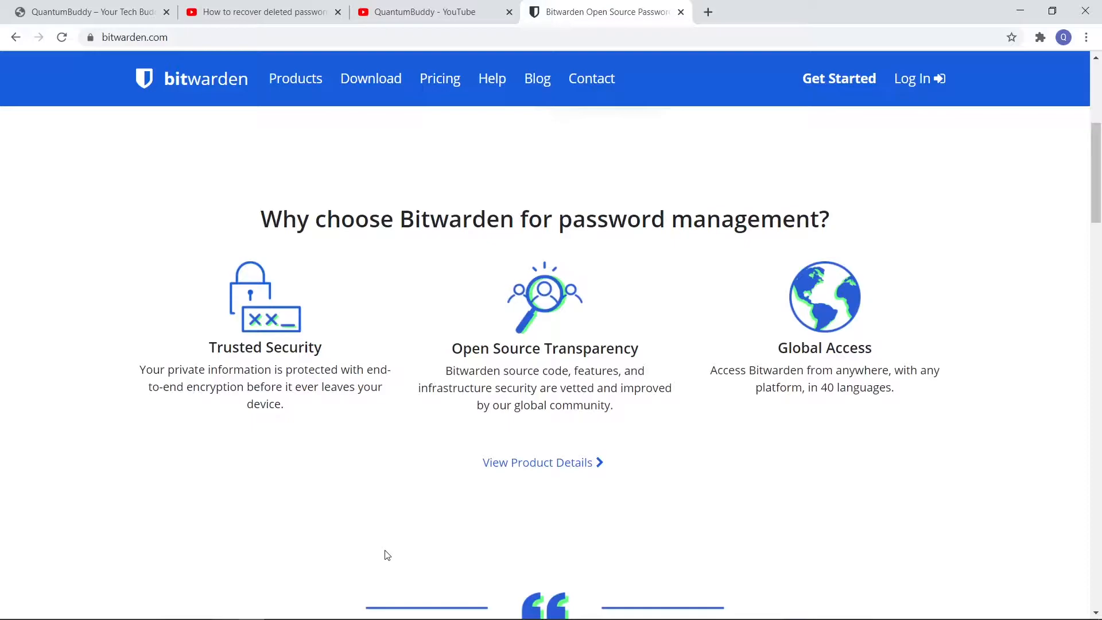
{"action": "scroll", "coordinate": [387, 554], "scroll_direction": "down", "scroll_amount": 1}
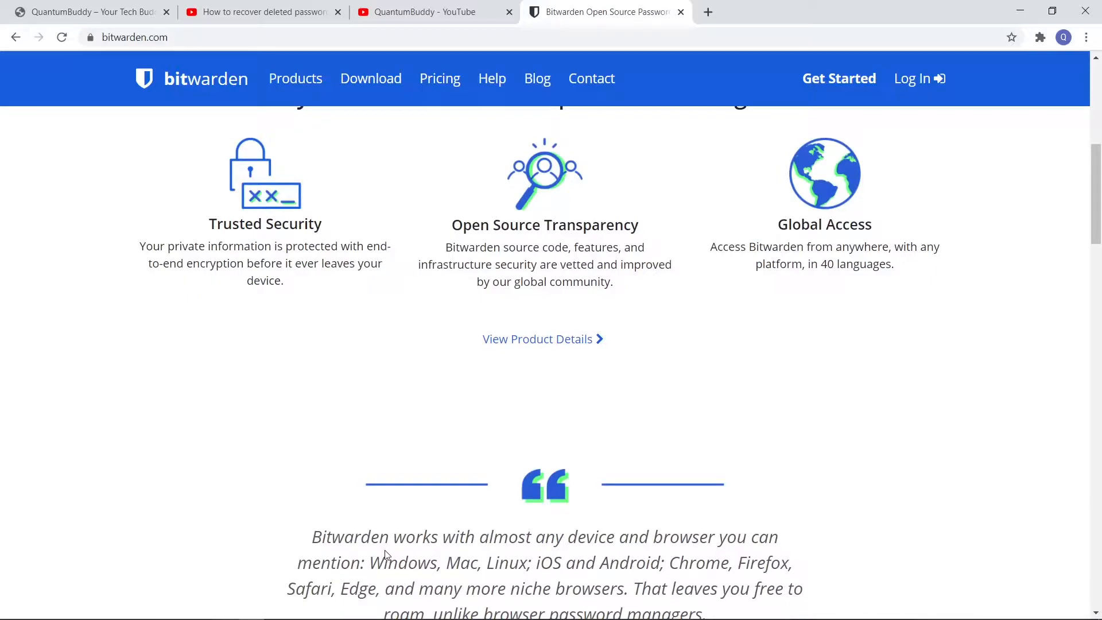
{"action": "scroll", "coordinate": [385, 555], "scroll_direction": "down", "scroll_amount": 12}
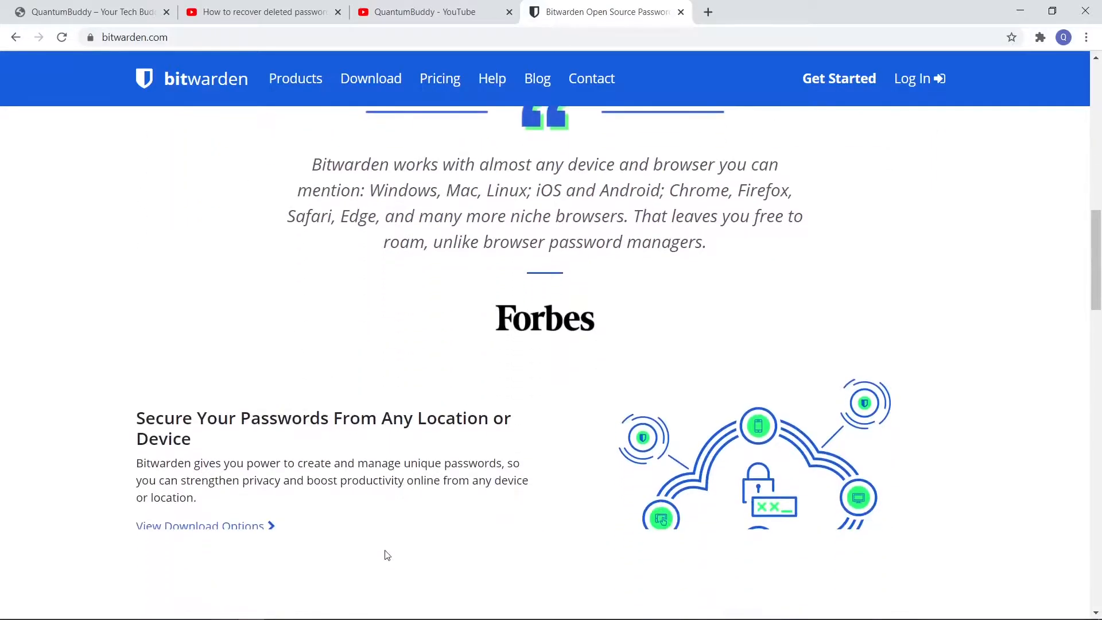
{"action": "scroll", "coordinate": [387, 555], "scroll_direction": "down", "scroll_amount": 8}
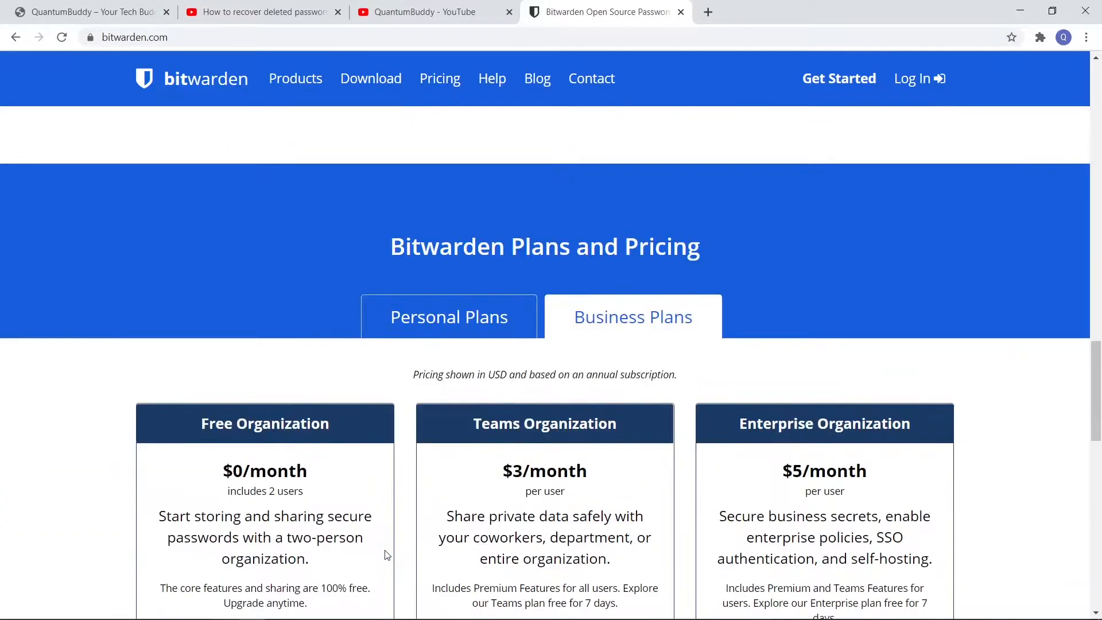
{"action": "scroll", "coordinate": [386, 555], "scroll_direction": "down", "scroll_amount": 1}
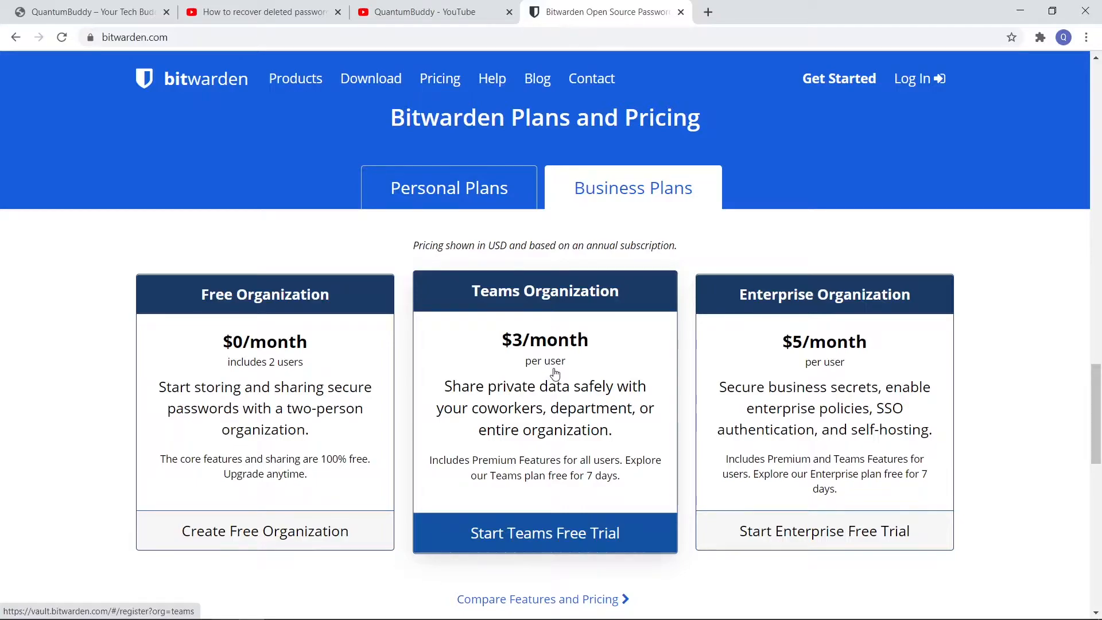
{"action": "left_click", "coordinate": [450, 190]}
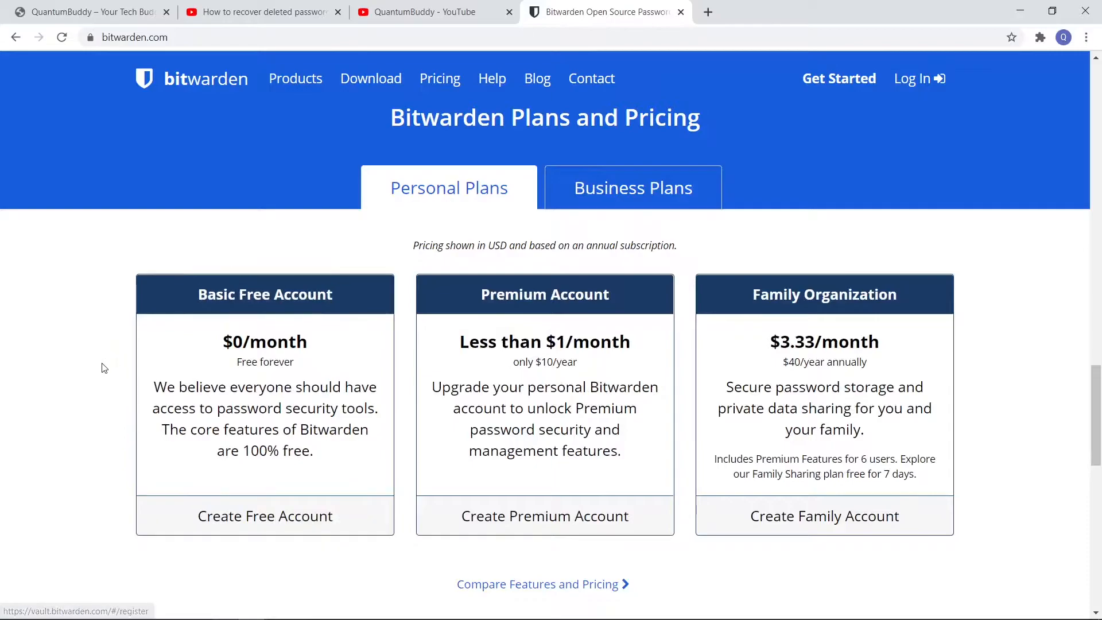
Open the registration form for a free Bitwarden account from the end of the homepage
{"action": "scroll", "coordinate": [104, 368], "scroll_direction": "down", "scroll_amount": 2}
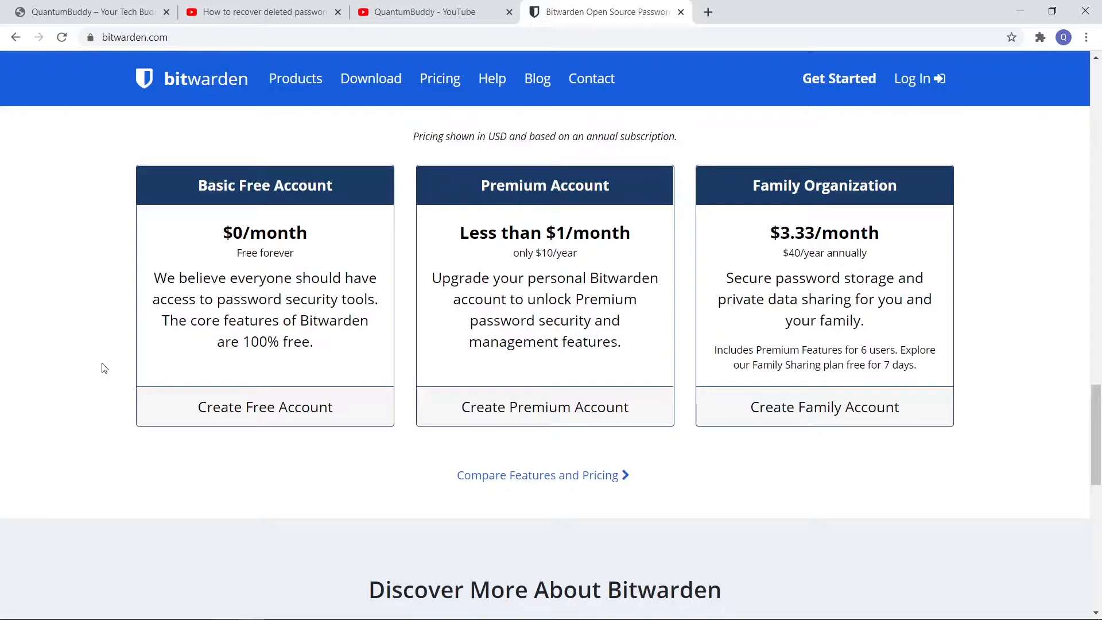
{"action": "scroll", "coordinate": [104, 368], "scroll_direction": "down", "scroll_amount": 2}
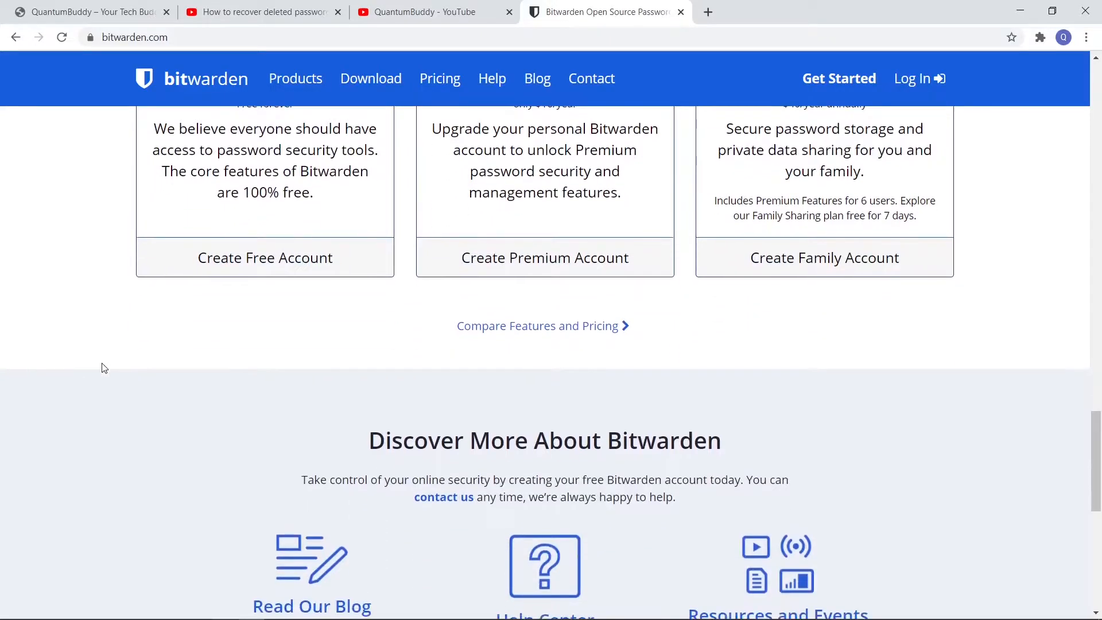
{"action": "scroll", "coordinate": [104, 369], "scroll_direction": "down", "scroll_amount": 3}
{"action": "scroll", "coordinate": [104, 368], "scroll_direction": "down", "scroll_amount": 2}
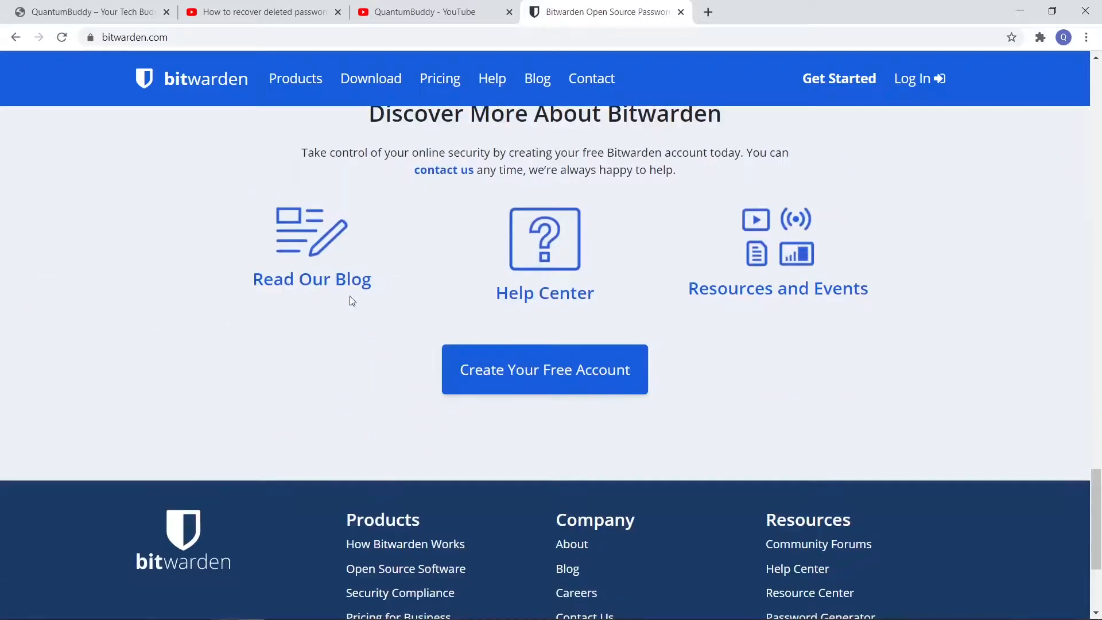
{"action": "left_click", "coordinate": [572, 377]}
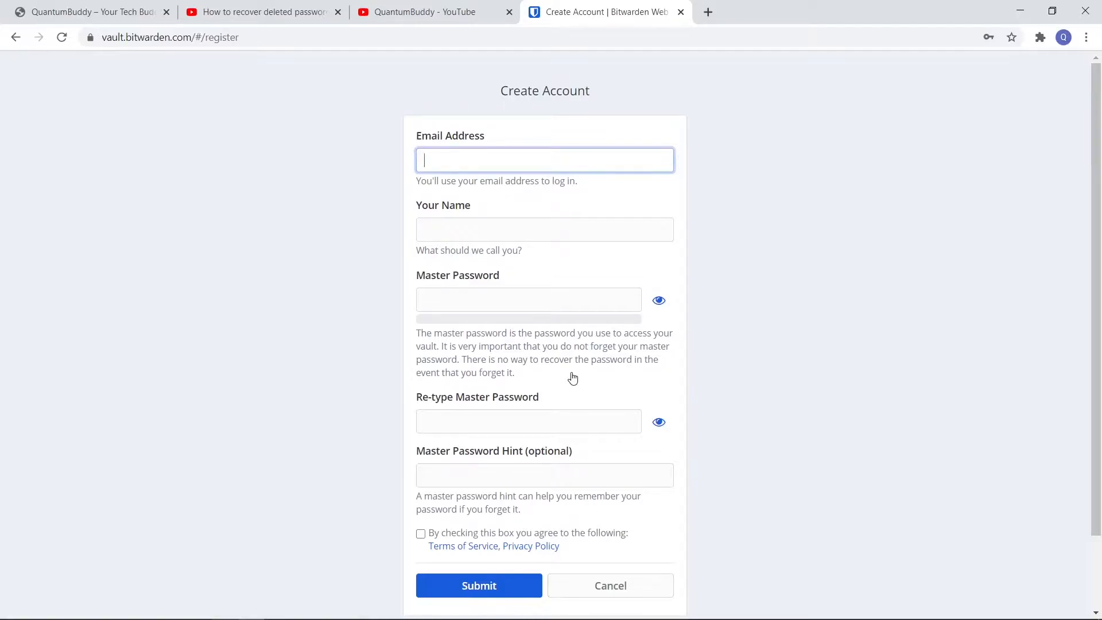
Fill in the account's email address and the account holder's name on the registration form
{"action": "key", "text": "ctrl+v"}
{"action": "key", "text": "Tab"}
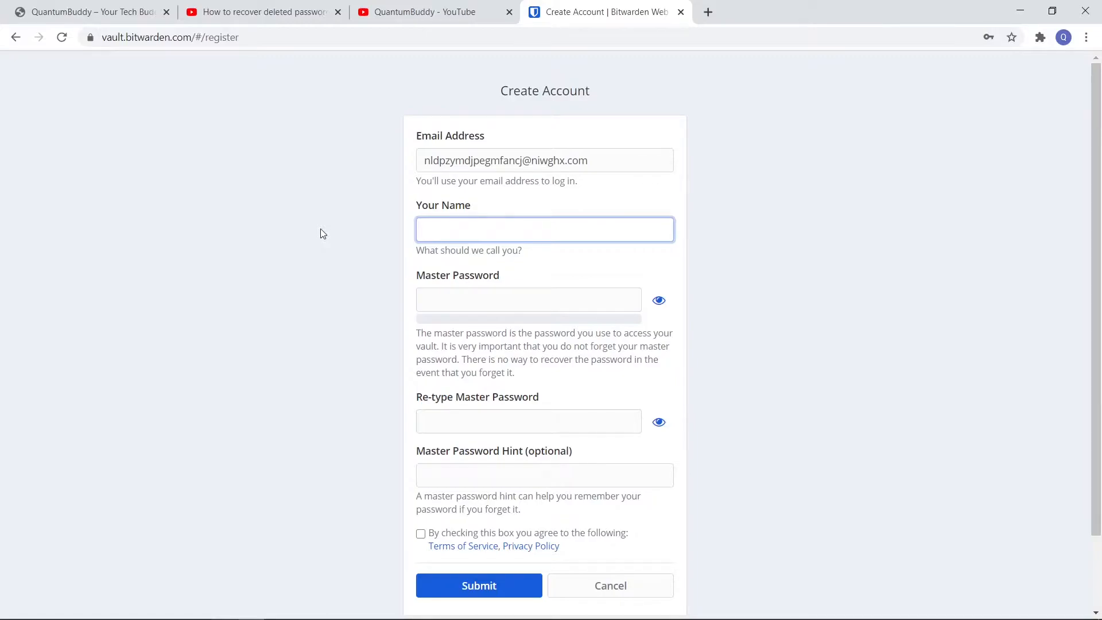
{"action": "type", "text": "big"}
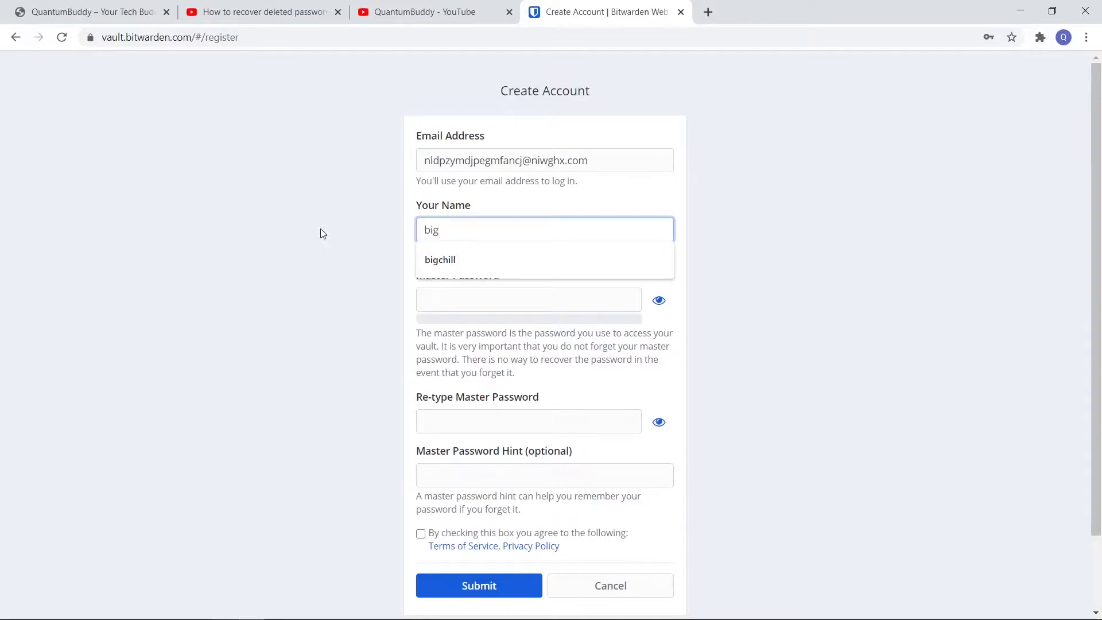
{"action": "key", "text": "Down"}
{"action": "key", "text": "Return"}
{"action": "key", "text": "Tab"}
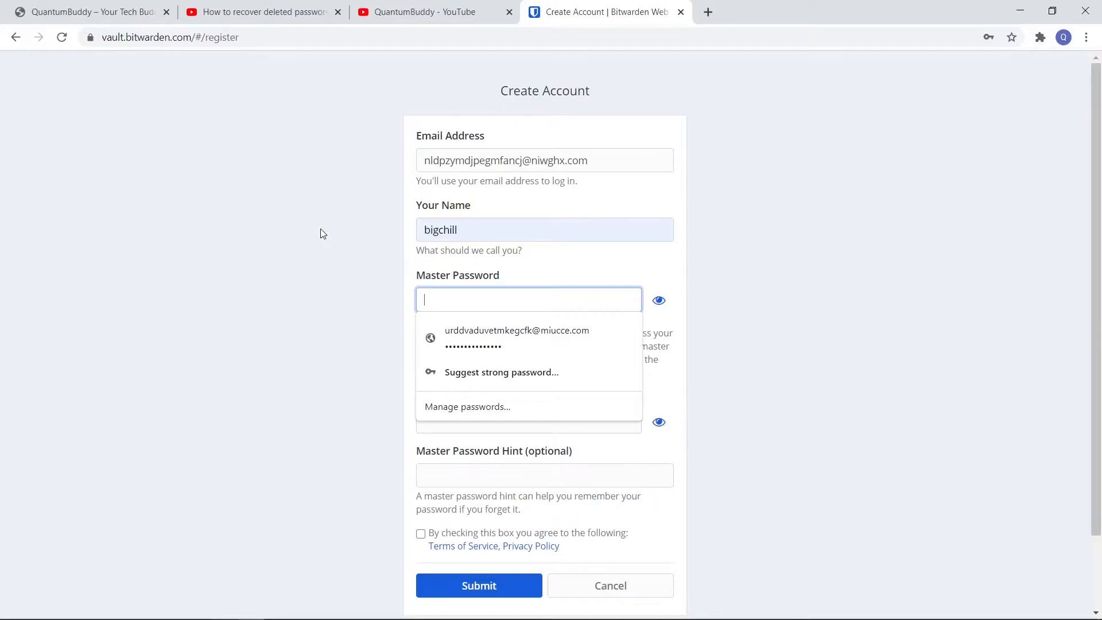
Fill the master password and its confirmation with the browser's suggested strong password, and reveal the characters
{"action": "left_click", "coordinate": [497, 369]}
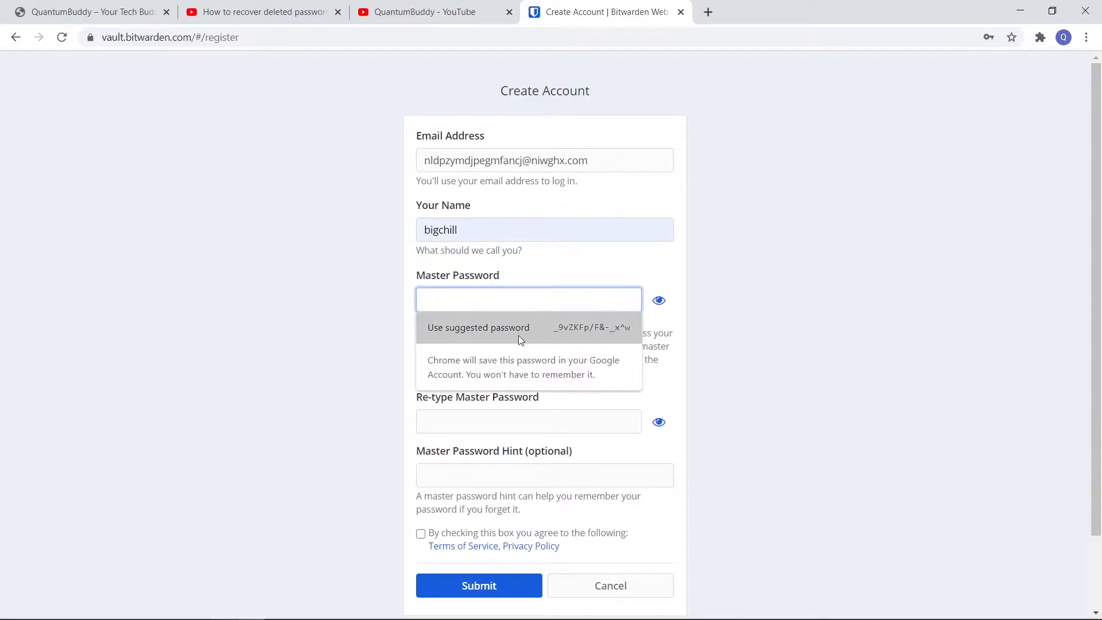
{"action": "left_click", "coordinate": [519, 335]}
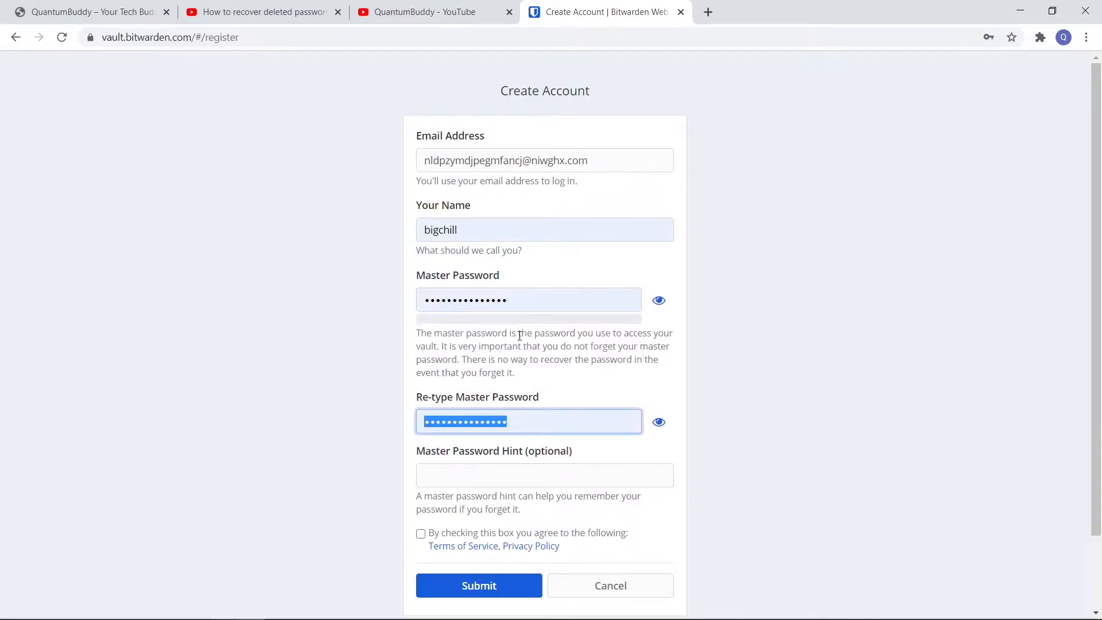
{"action": "left_click", "coordinate": [575, 412]}
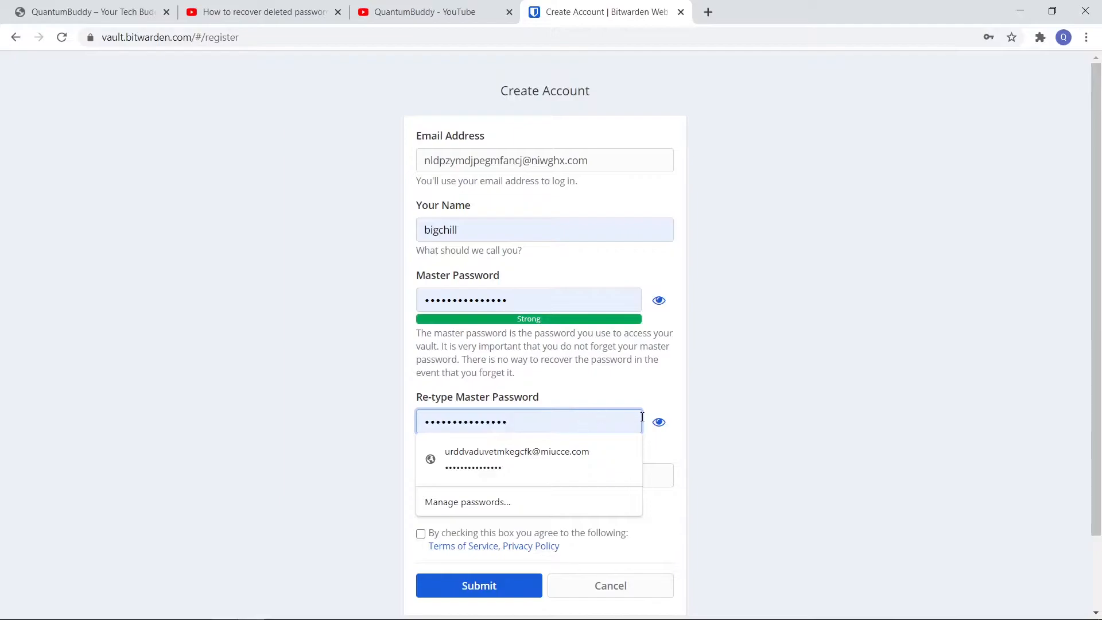
{"action": "left_click", "coordinate": [659, 422]}
Copy the master password and paste it on a new line at the end of the sticky note
{"action": "left_click", "coordinate": [527, 423]}
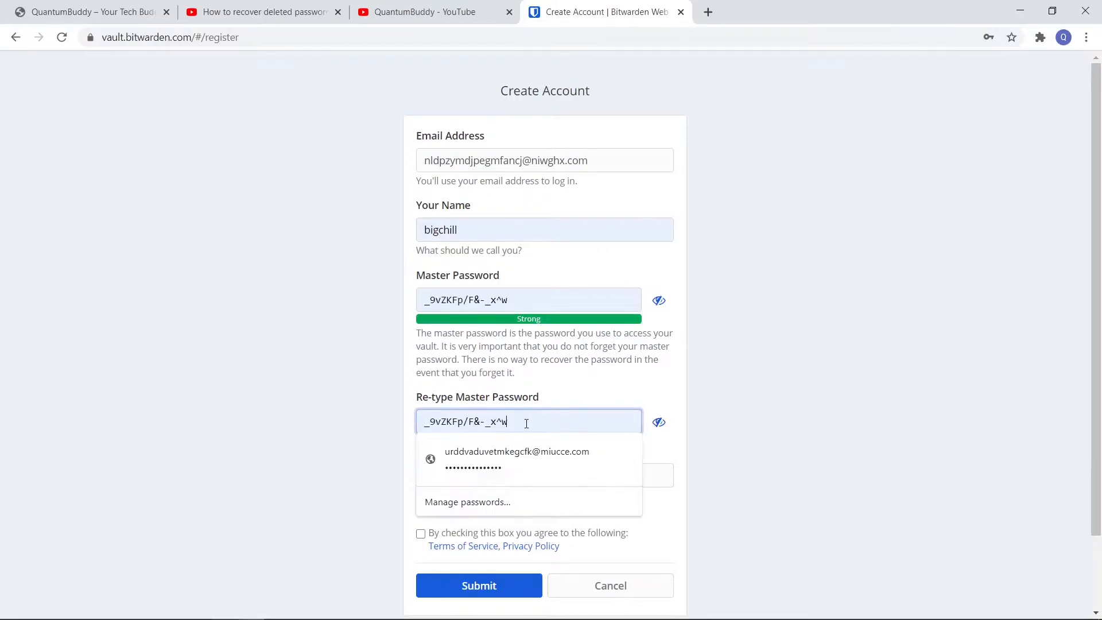
{"action": "key", "text": "ctrl+a"}
{"action": "key", "text": "ctrl+c"}
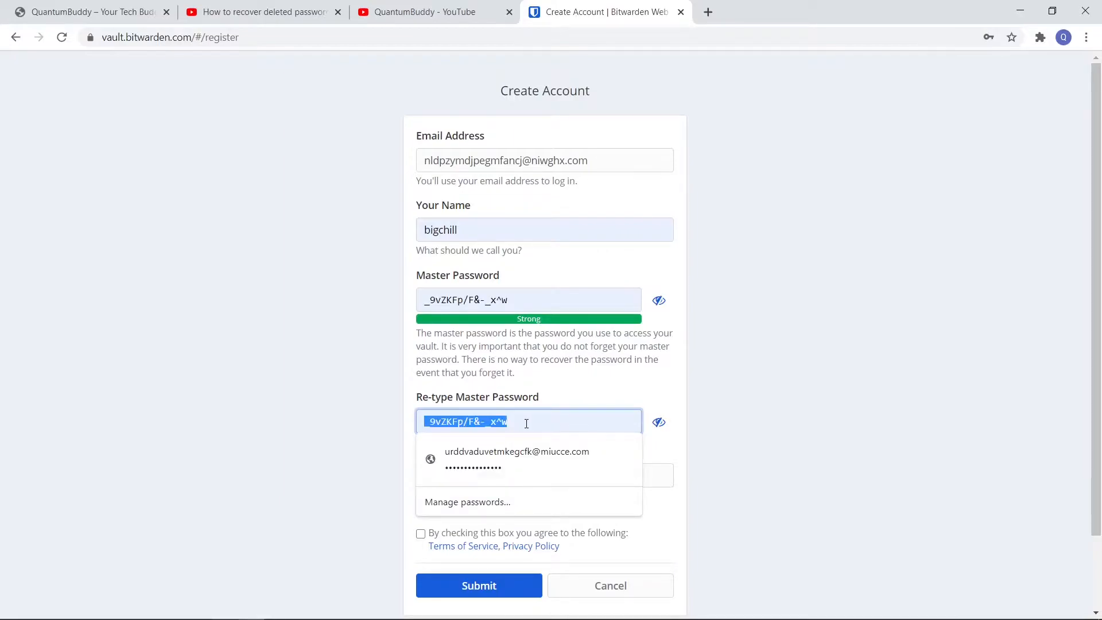
{"action": "key", "text": "alt+Tab"}
{"action": "key", "text": "alt+Tab"}
{"action": "key", "text": "alt+Tab"}
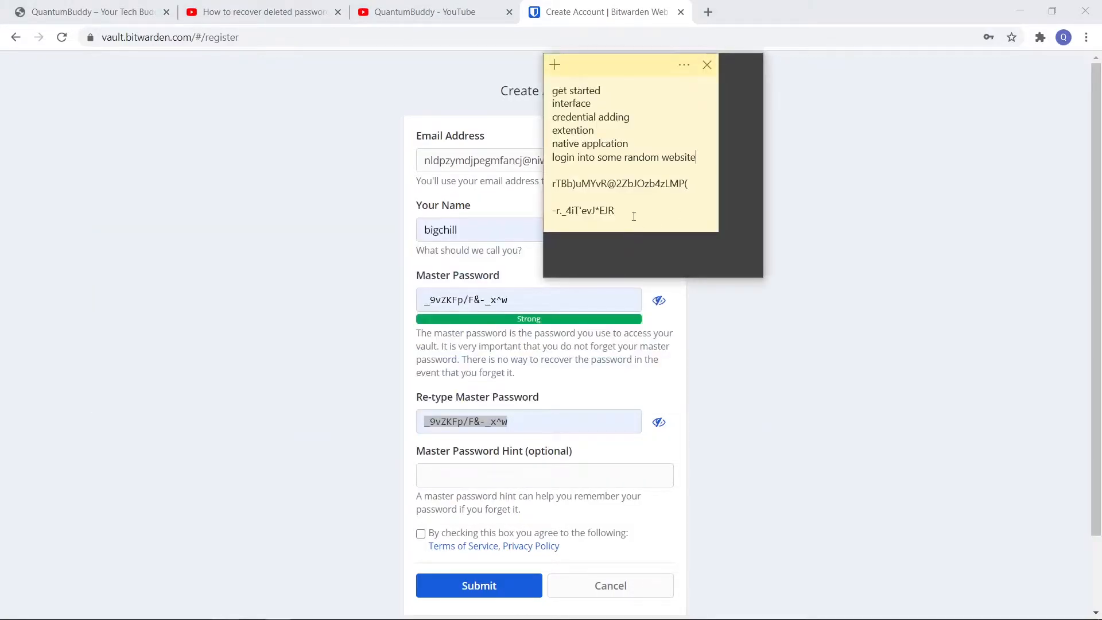
{"action": "key", "text": "Return"}
{"action": "key", "text": "ctrl+v"}
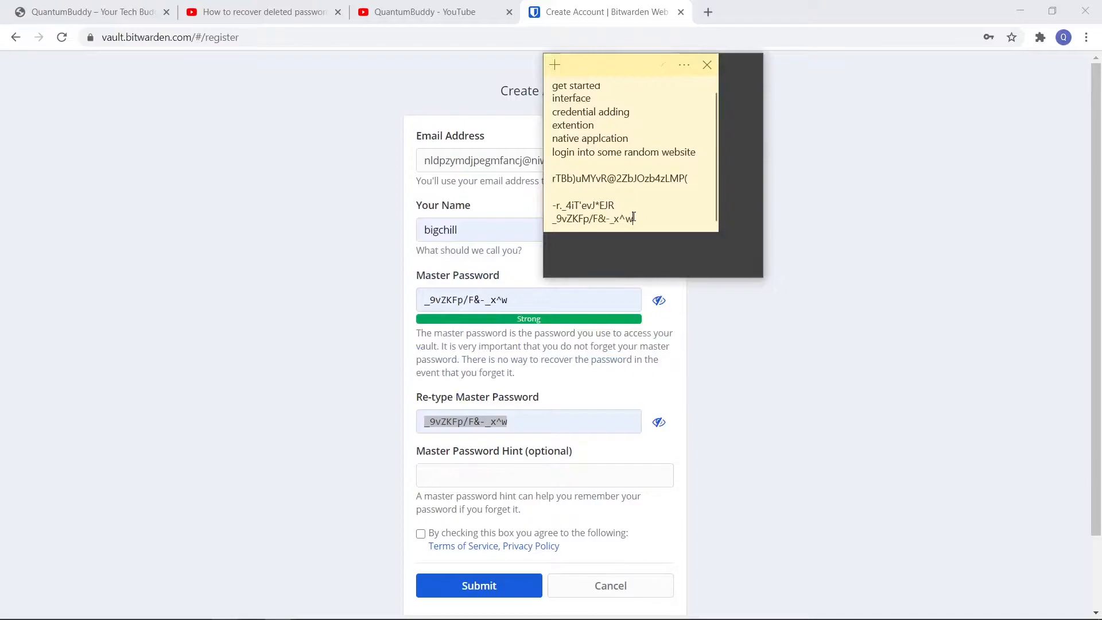
Return to the registration form, leave the password hint empty, agree to the Terms of Service and Privacy Policy, and submit it
{"action": "left_click", "coordinate": [709, 414]}
{"action": "scroll", "coordinate": [709, 415], "scroll_direction": "down", "scroll_amount": 1}
{"action": "scroll", "coordinate": [709, 415], "scroll_direction": "down", "scroll_amount": 1}
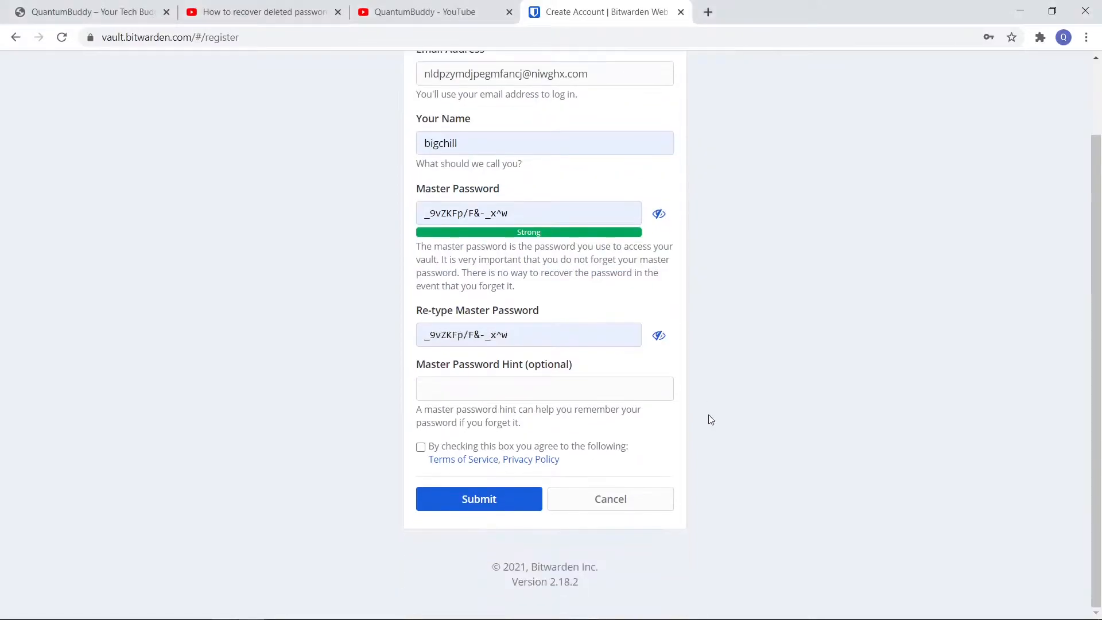
{"action": "left_click", "coordinate": [539, 390]}
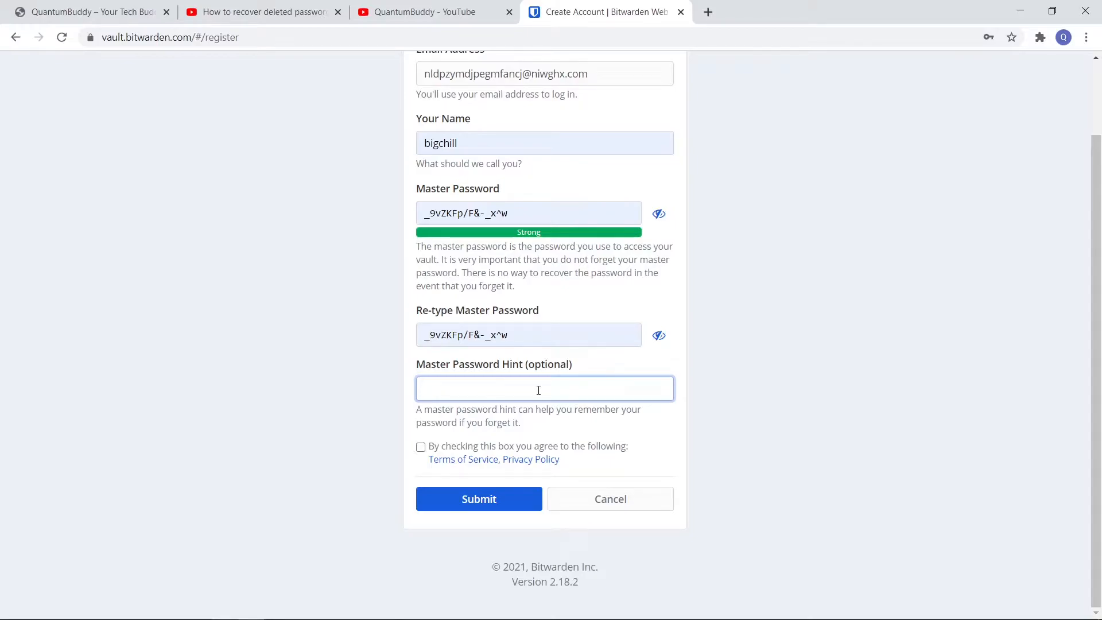
{"action": "left_click", "coordinate": [421, 447]}
{"action": "left_click", "coordinate": [468, 504]}
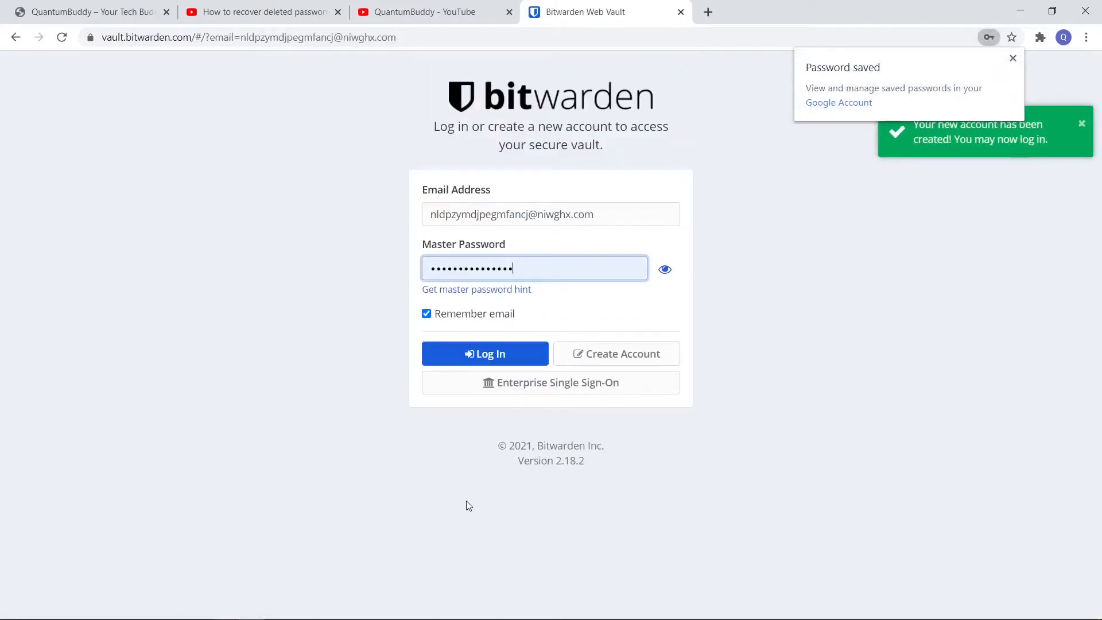
Log in to the new account's web vault and request the verification email
{"action": "left_click", "coordinate": [498, 351]}
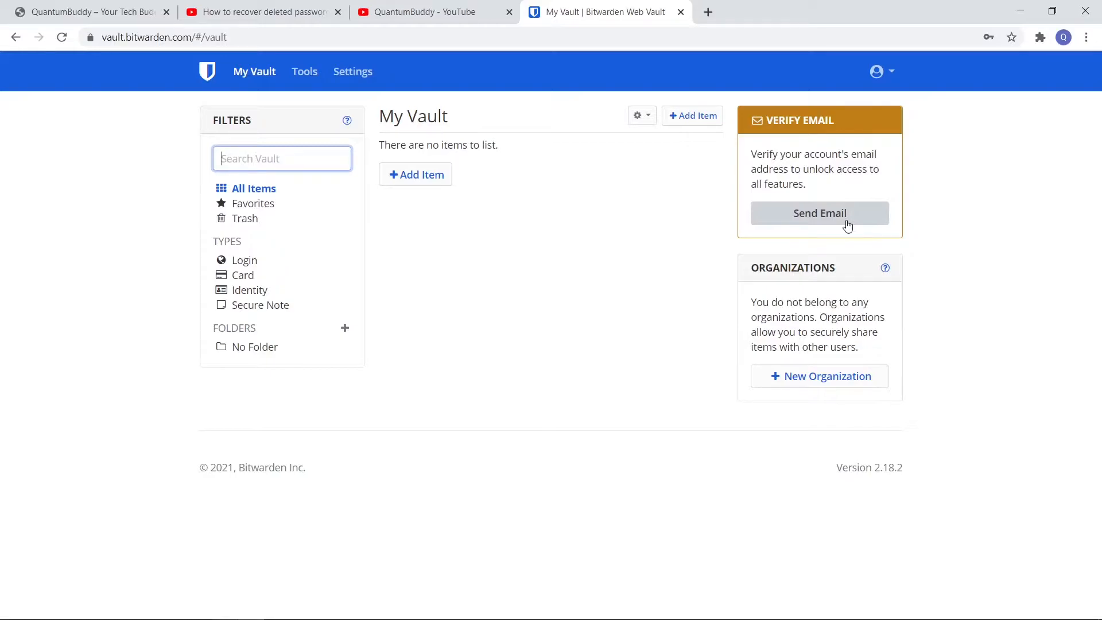
{"action": "left_click", "coordinate": [824, 221]}
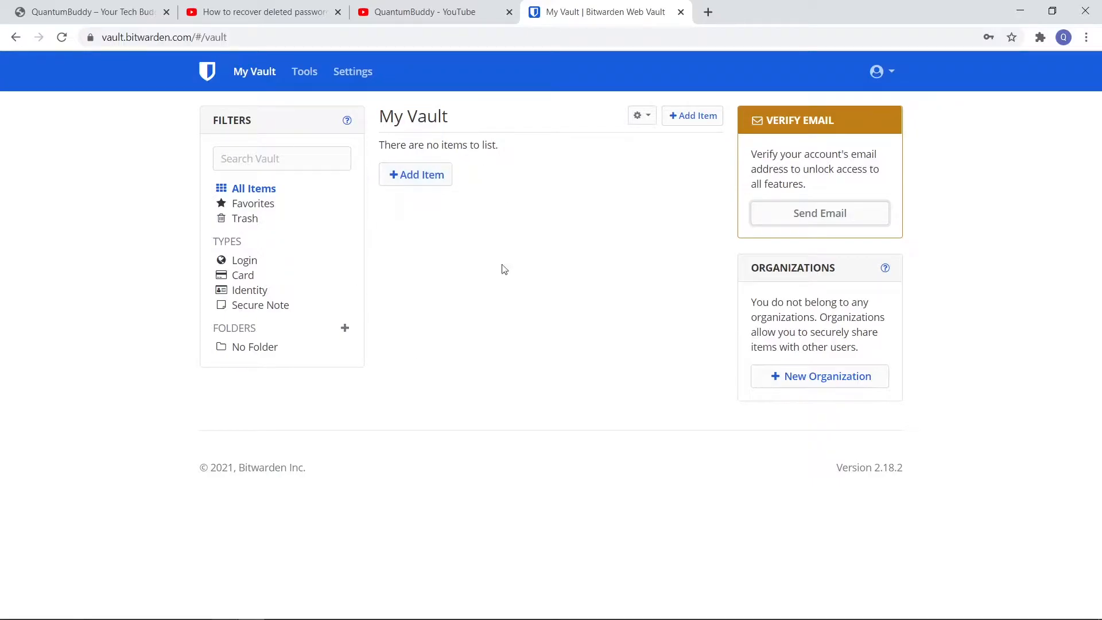
View the vault filtered by Favorites, Trash and the Login item type in turn
{"action": "left_click", "coordinate": [258, 206]}
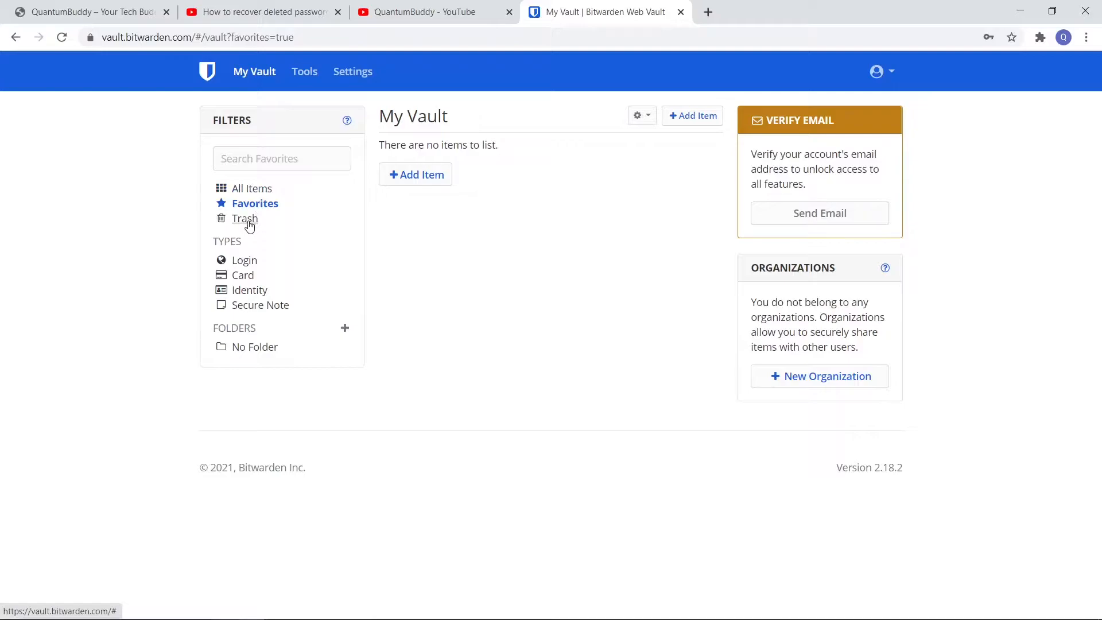
{"action": "left_click", "coordinate": [248, 223]}
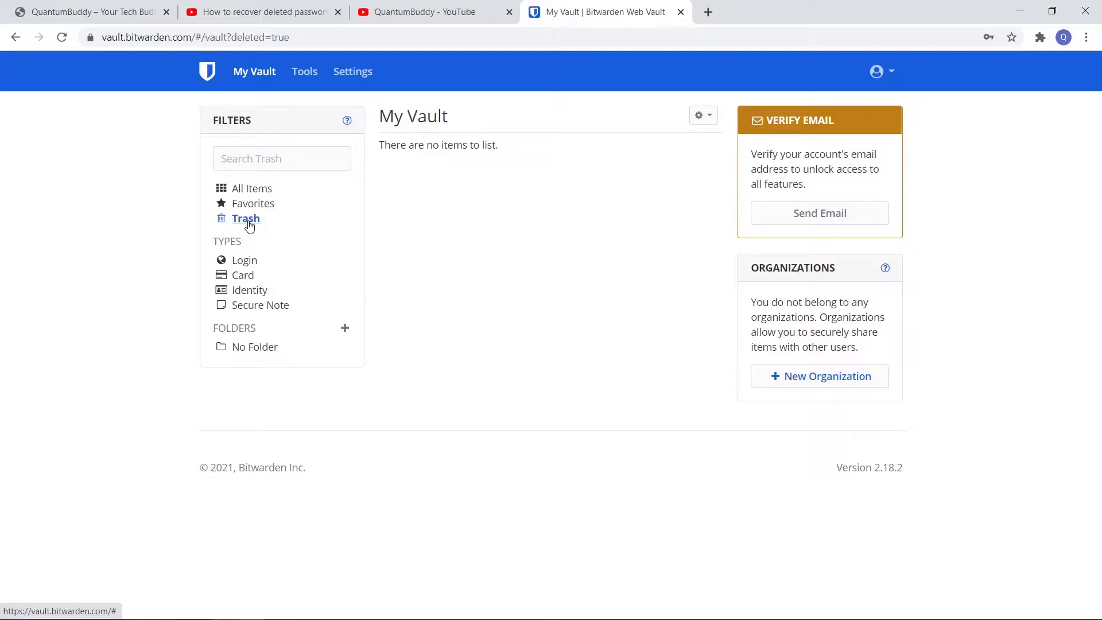
{"action": "left_click", "coordinate": [249, 263]}
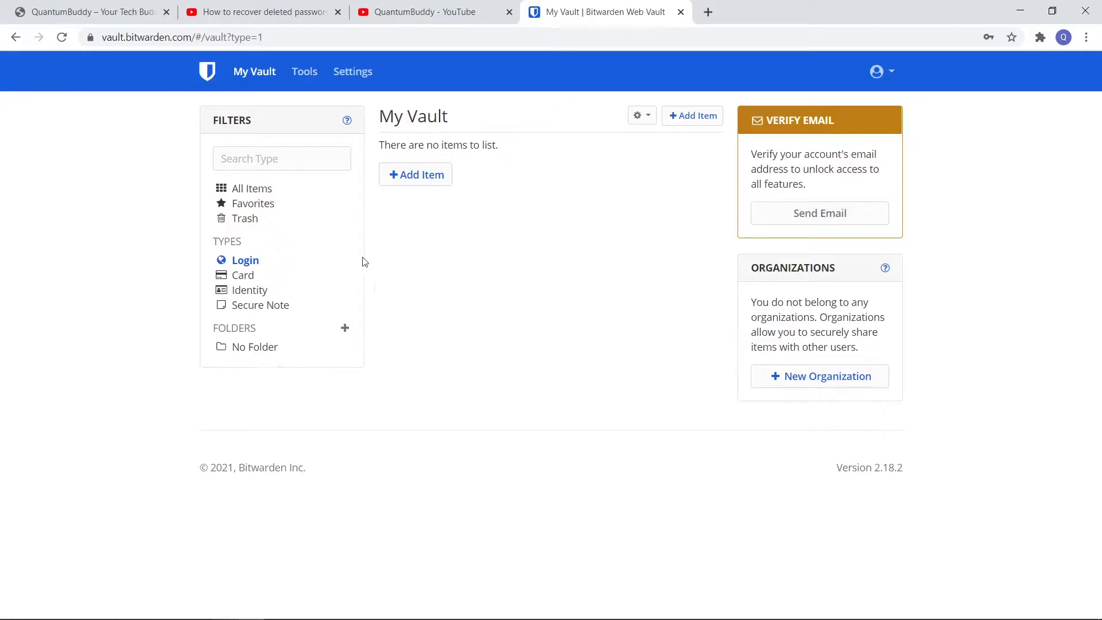
Open a new Login item form and examine its name, username, password, URI match detection and notes fields
{"action": "left_click", "coordinate": [429, 178]}
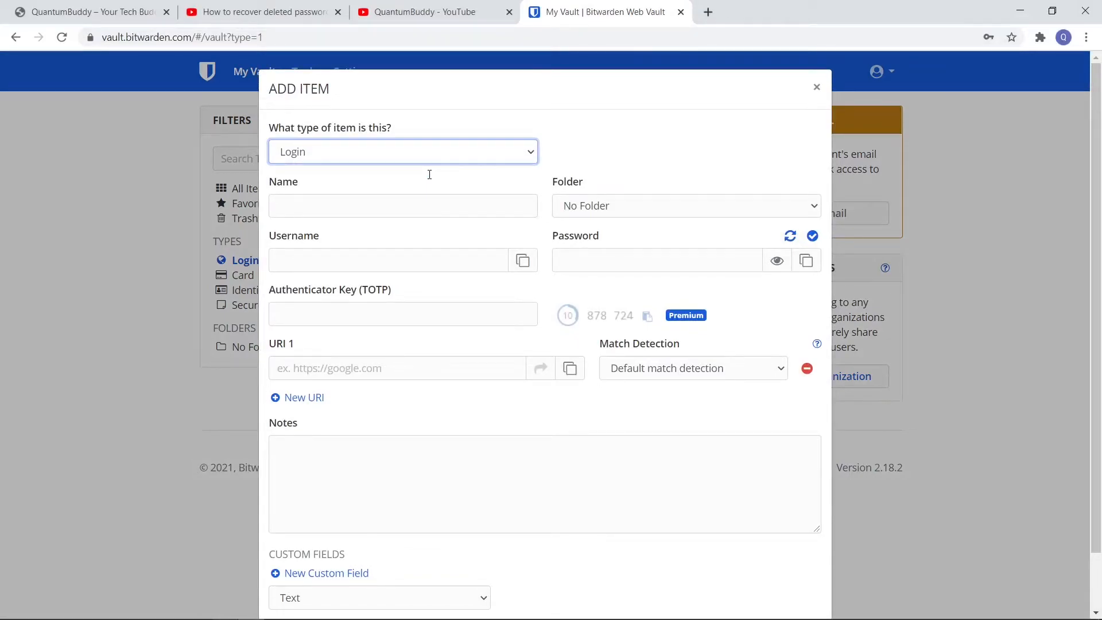
{"action": "left_click", "coordinate": [423, 209]}
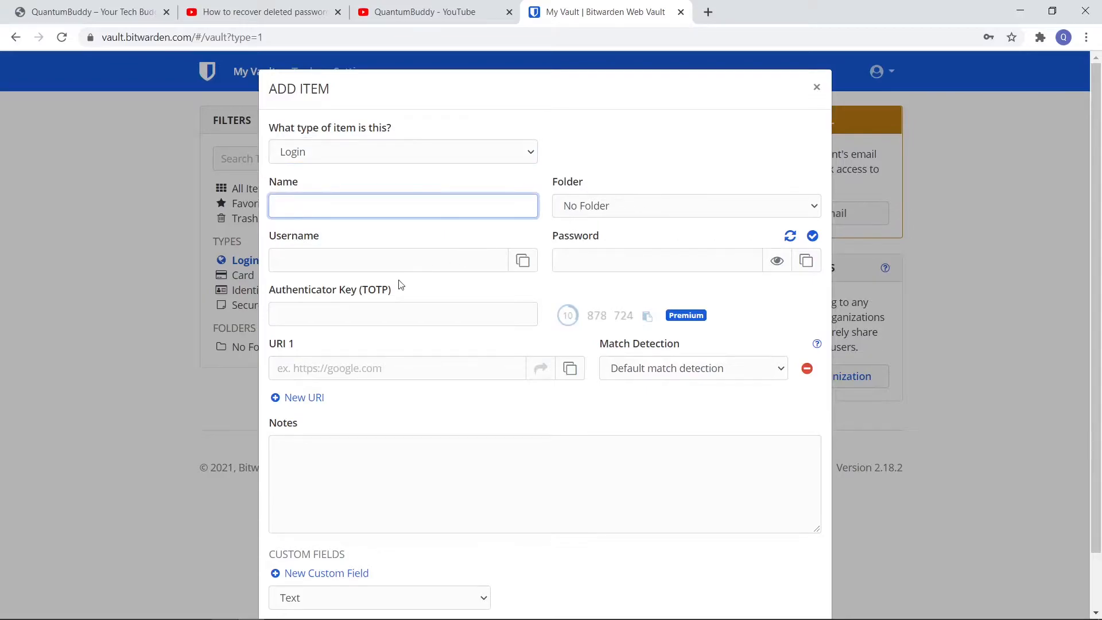
{"action": "left_click", "coordinate": [383, 264]}
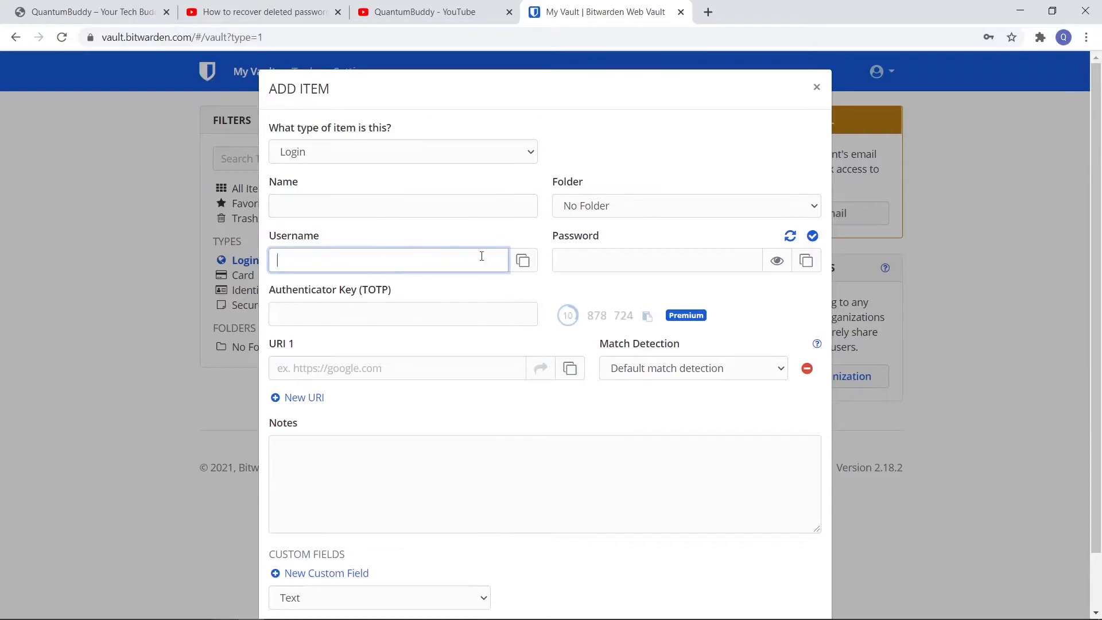
{"action": "left_click", "coordinate": [581, 267]}
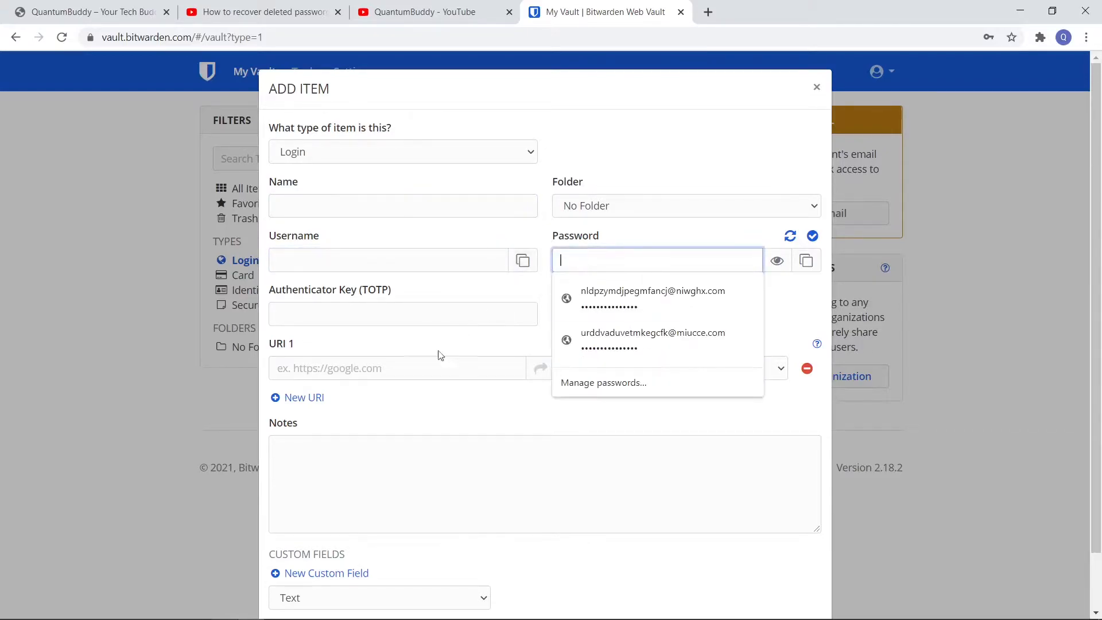
{"action": "left_click", "coordinate": [410, 404]}
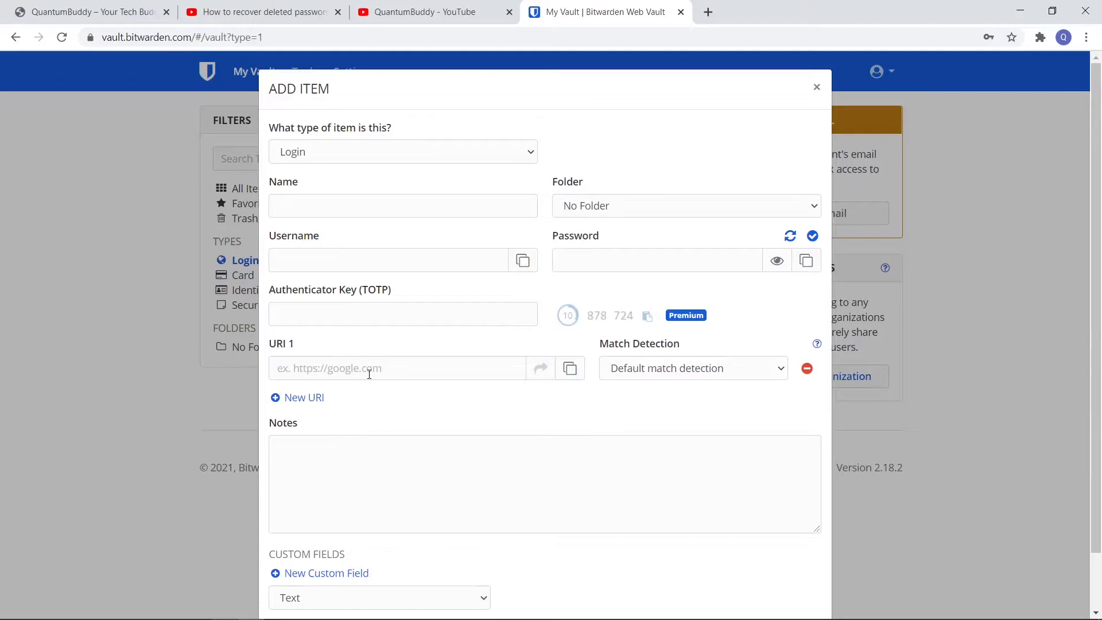
{"action": "left_click", "coordinate": [689, 378]}
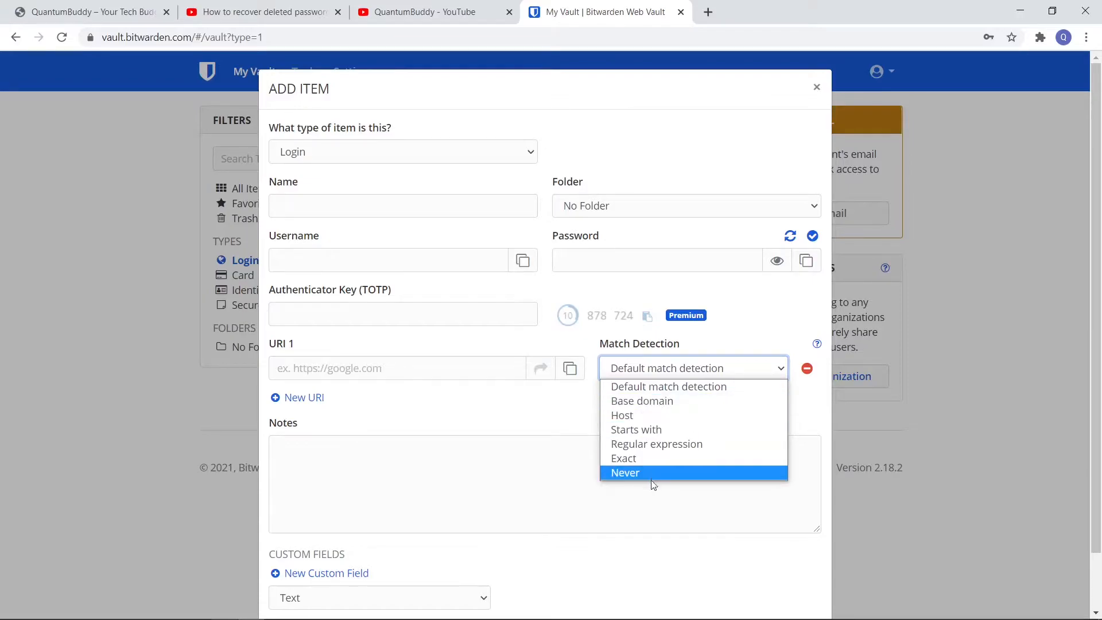
{"action": "left_click", "coordinate": [437, 440]}
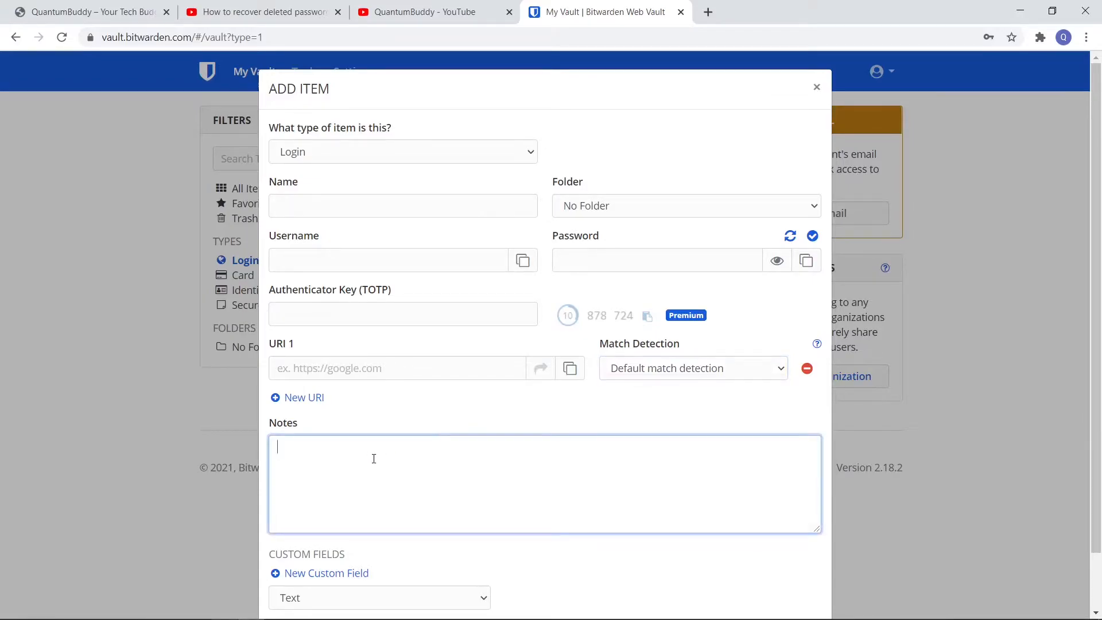
{"action": "scroll", "coordinate": [374, 459], "scroll_direction": "down", "scroll_amount": 1}
{"action": "scroll", "coordinate": [481, 404], "scroll_direction": "up", "scroll_amount": 1}
Change the new item's type to Card and examine its brand, number, expiration month and security code fields
{"action": "left_click", "coordinate": [354, 154]}
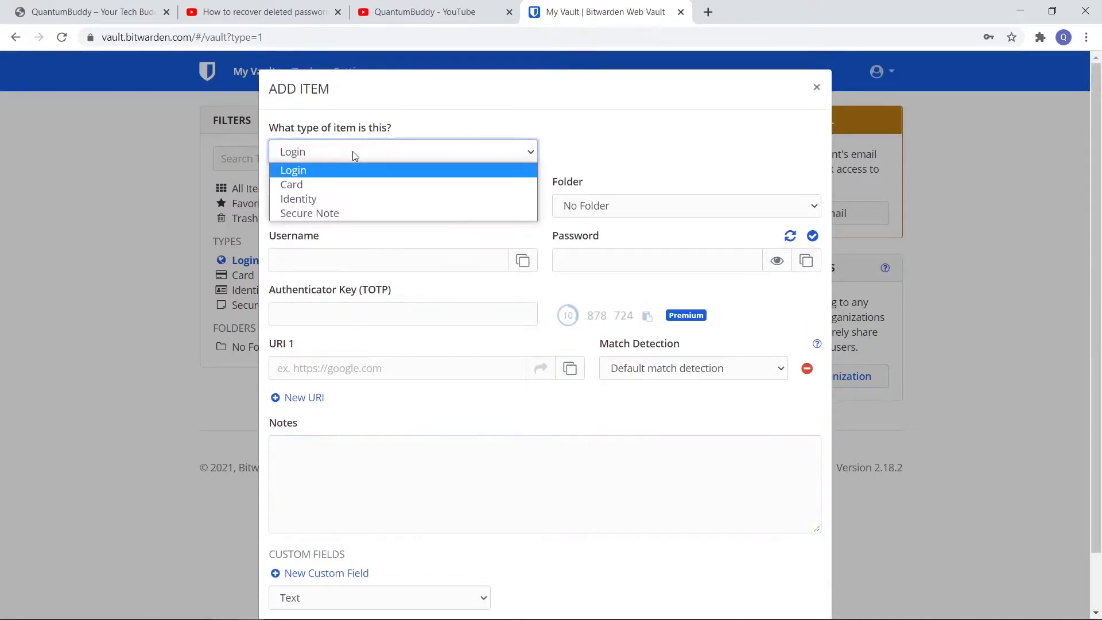
{"action": "left_click", "coordinate": [326, 184]}
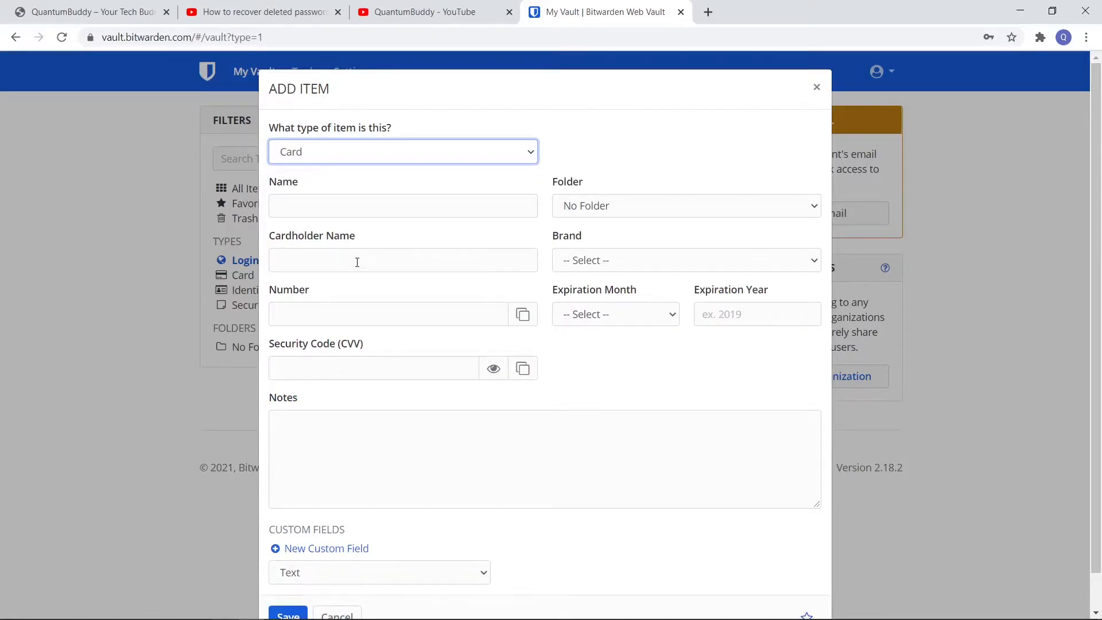
{"action": "left_click", "coordinate": [619, 268]}
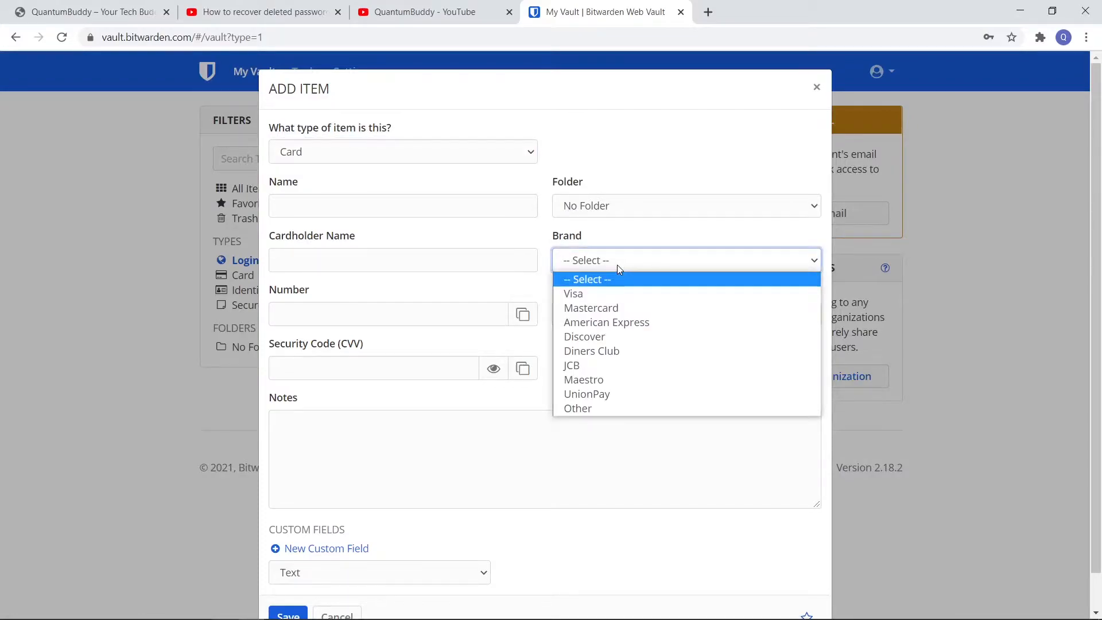
{"action": "left_click", "coordinate": [377, 309]}
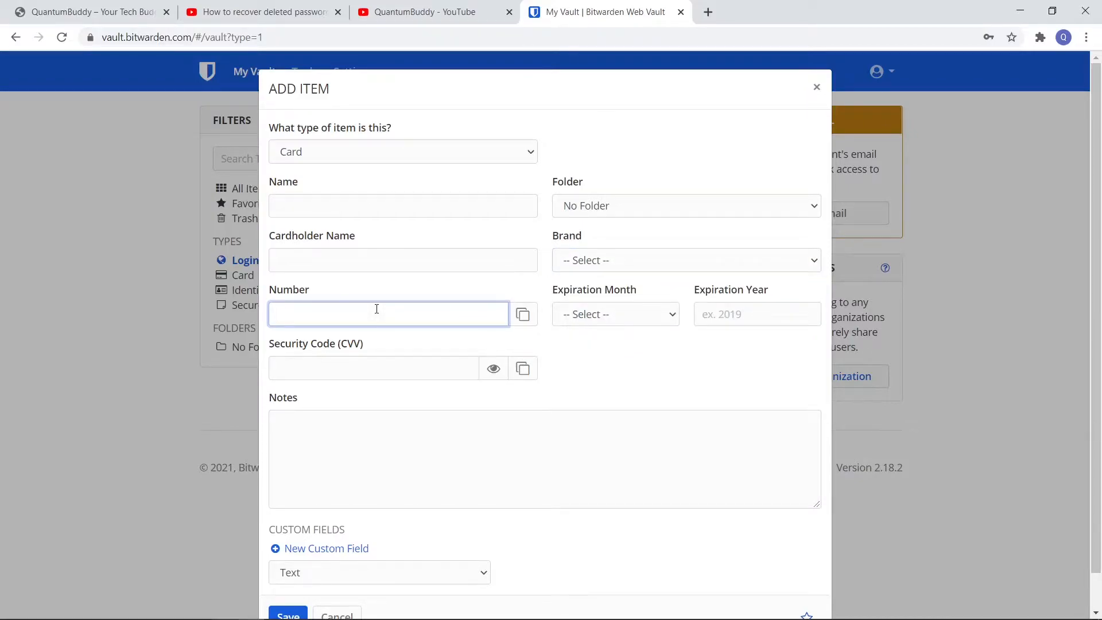
{"action": "left_click", "coordinate": [646, 312]}
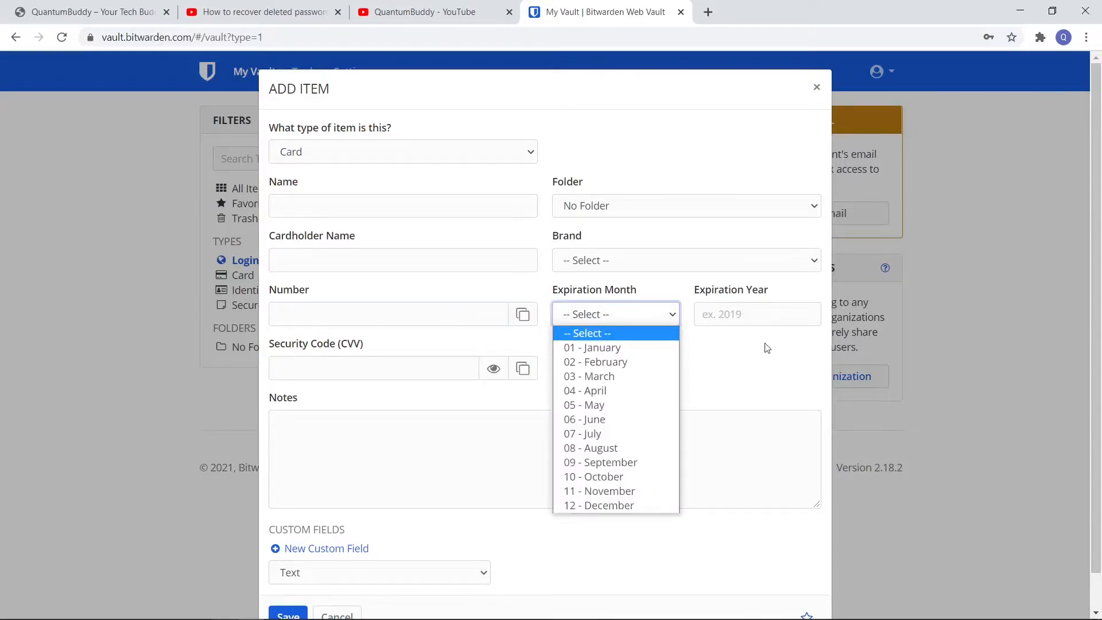
{"action": "left_click", "coordinate": [746, 385]}
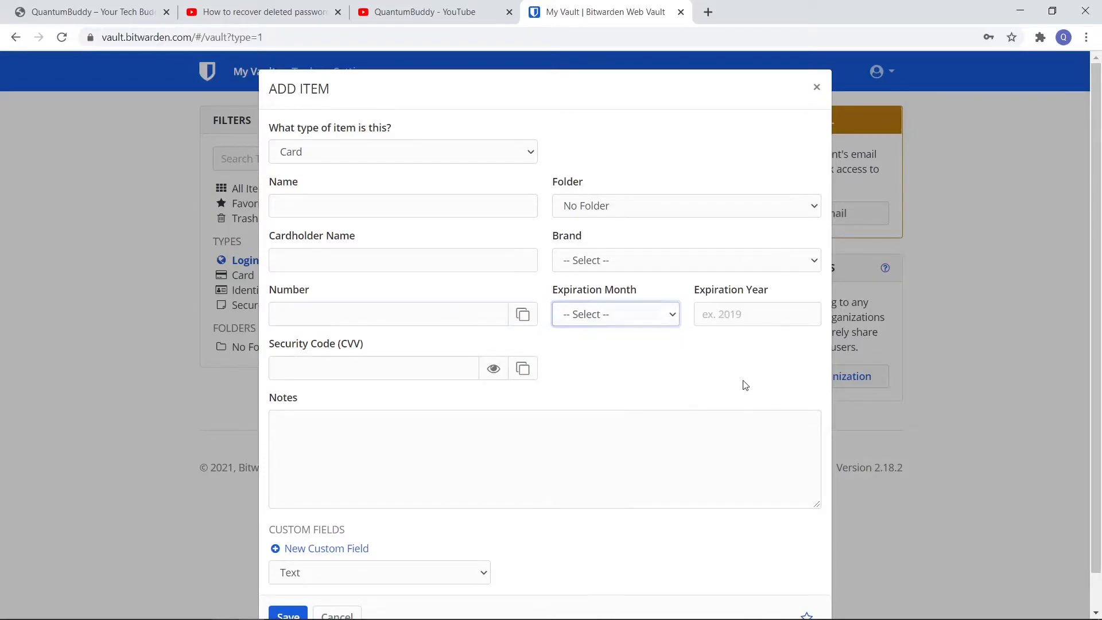
{"action": "left_click", "coordinate": [390, 369]}
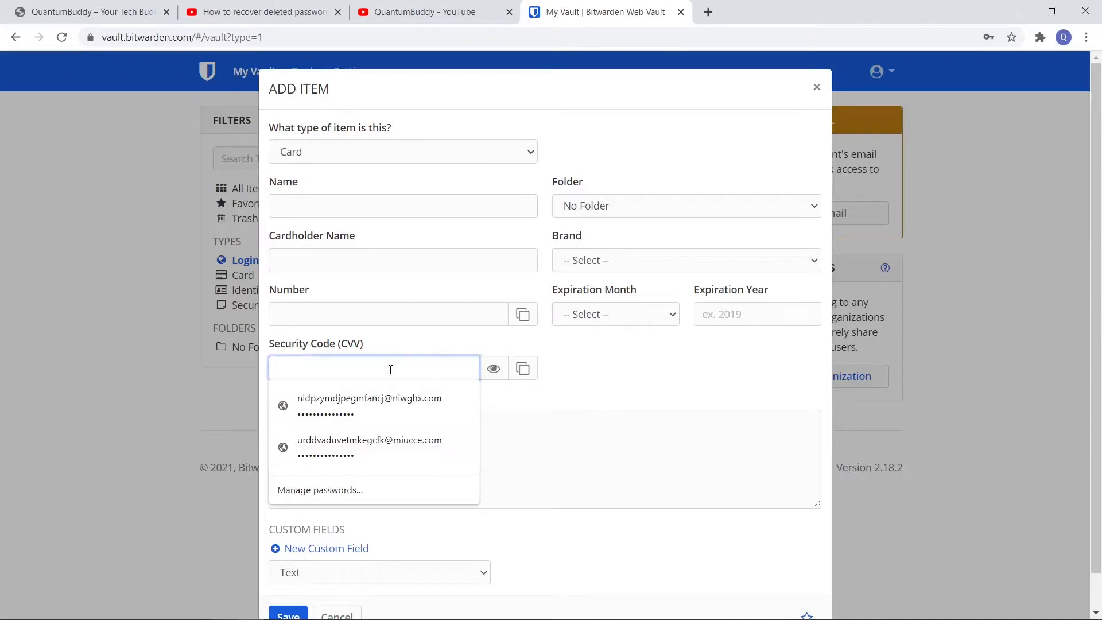
{"action": "left_click", "coordinate": [622, 382]}
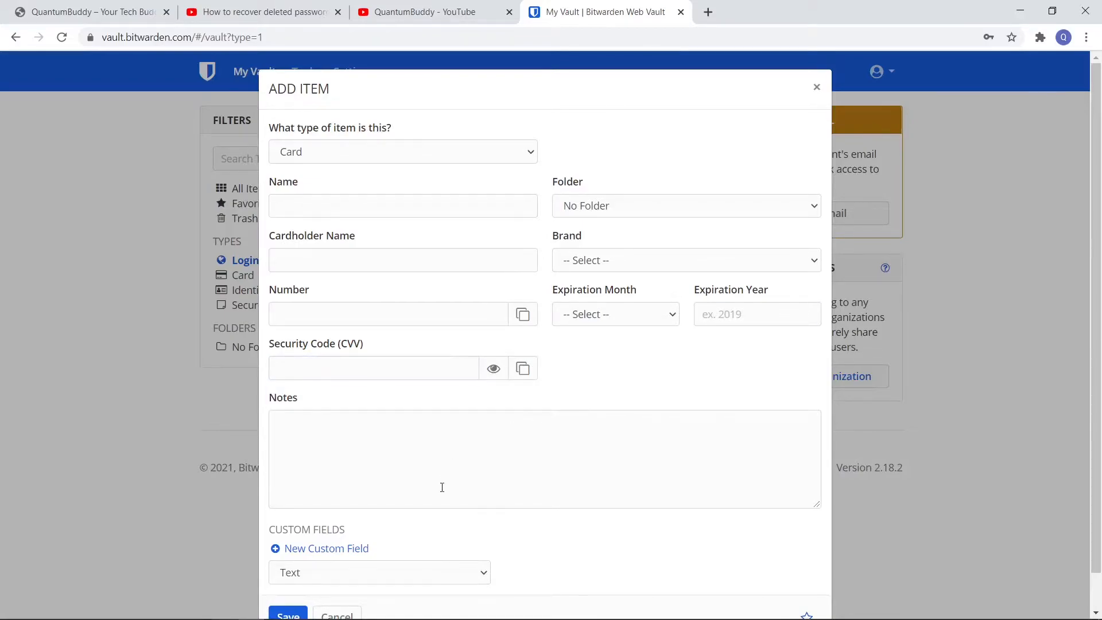
Examine the new item form for the Identity and Secure Note types, and close it without saving
{"action": "left_click", "coordinate": [434, 158]}
{"action": "left_click", "coordinate": [371, 199]}
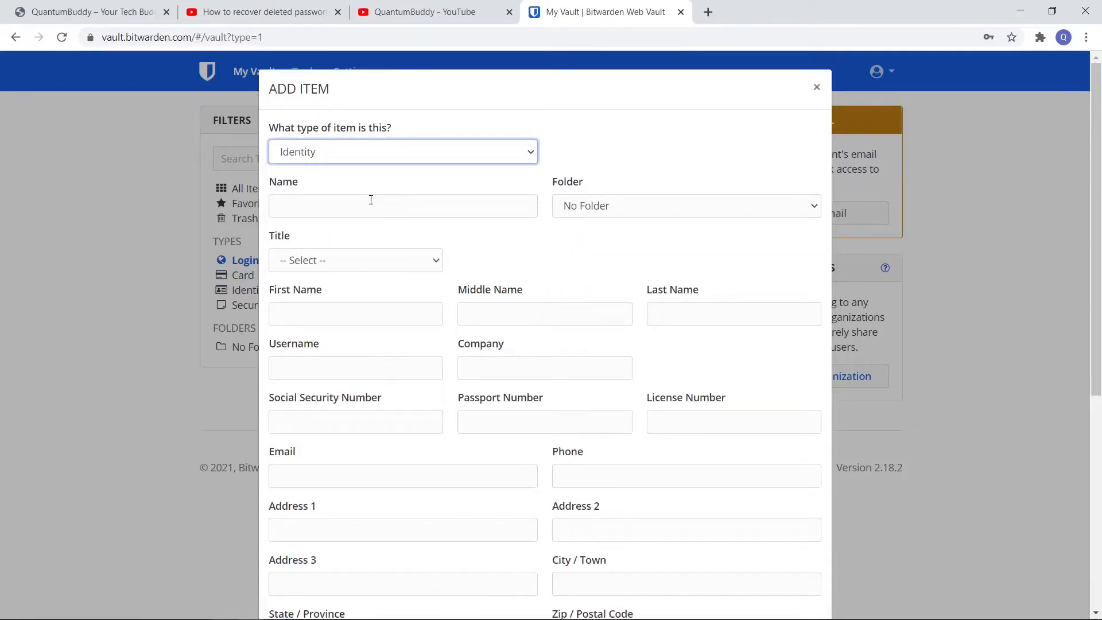
{"action": "scroll", "coordinate": [454, 526], "scroll_direction": "down", "scroll_amount": 7}
{"action": "scroll", "coordinate": [453, 526], "scroll_direction": "up", "scroll_amount": 7}
{"action": "left_click", "coordinate": [422, 160]}
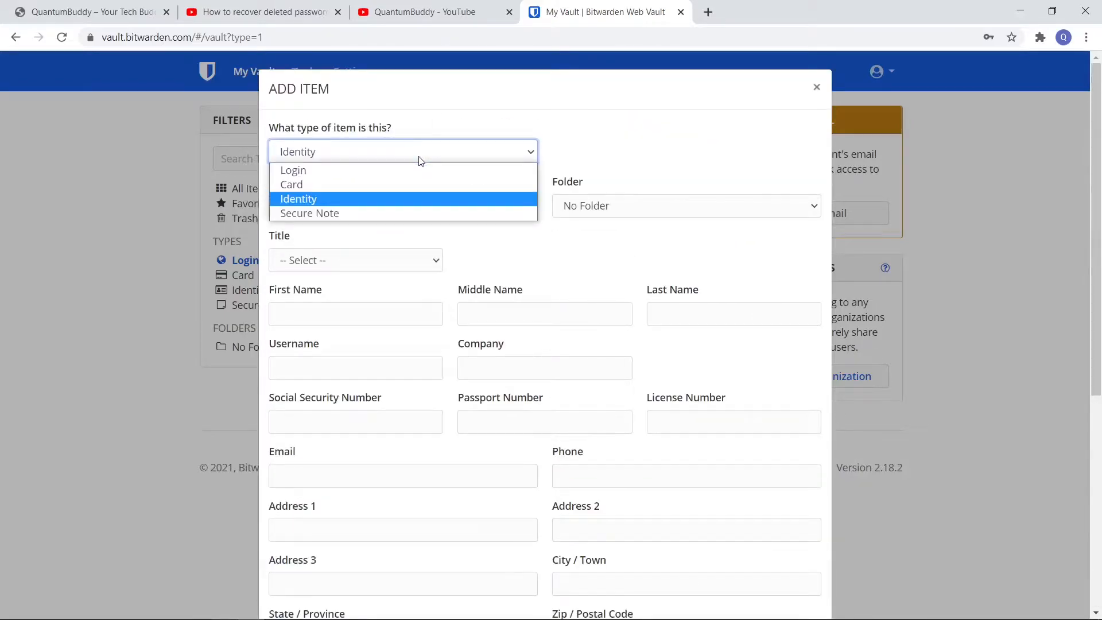
{"action": "left_click", "coordinate": [344, 214]}
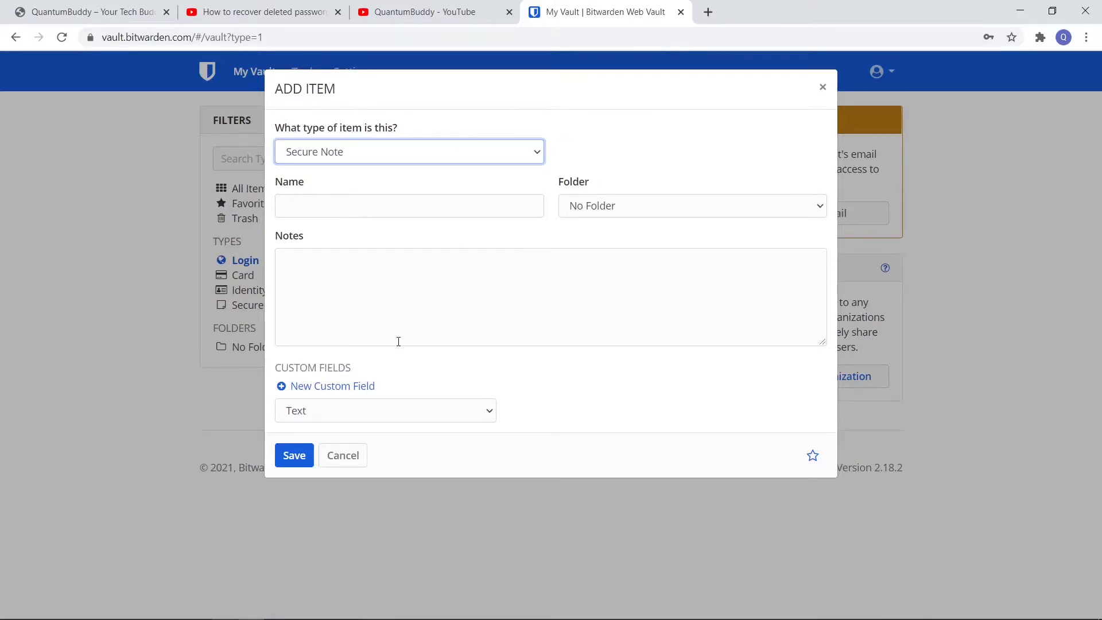
{"action": "left_click", "coordinate": [822, 90]}
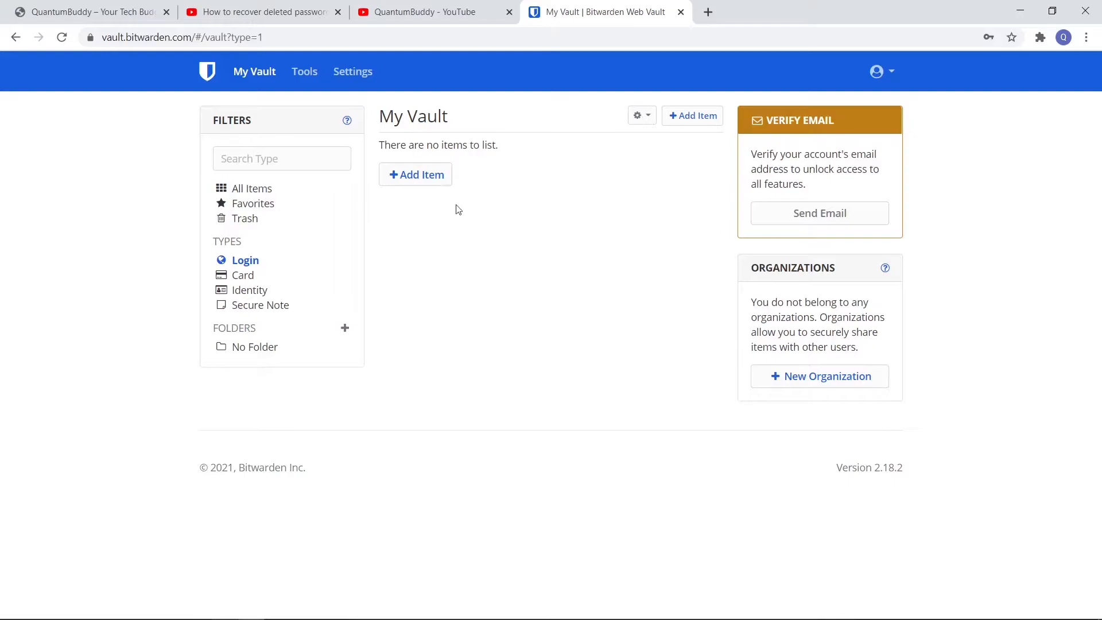
In the password generator, try a passphrase with Capitalize and Include Number enabled, and switch back to the Password type
{"action": "left_click", "coordinate": [306, 74]}
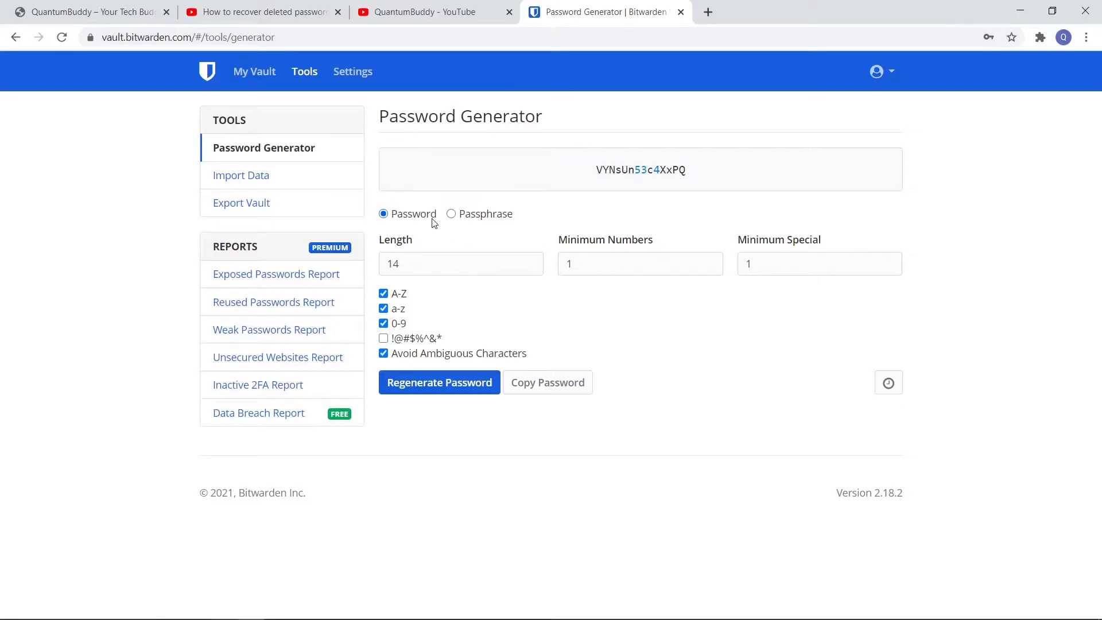
{"action": "left_click", "coordinate": [468, 220]}
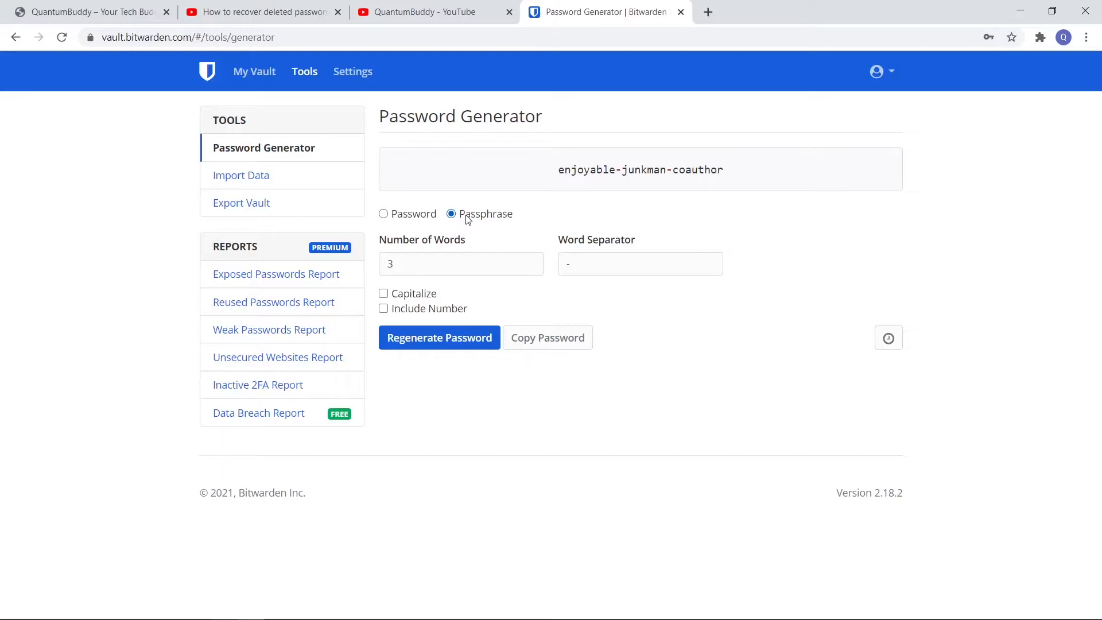
{"action": "left_click", "coordinate": [398, 296]}
{"action": "left_click", "coordinate": [397, 313]}
{"action": "left_click", "coordinate": [628, 267]}
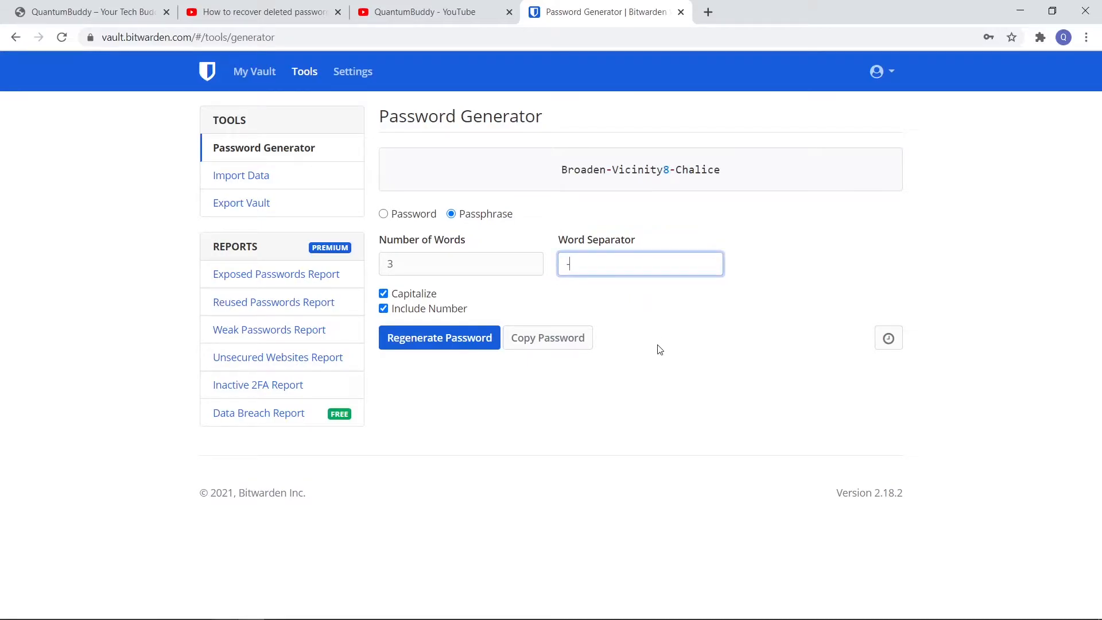
{"action": "left_click", "coordinate": [414, 215]}
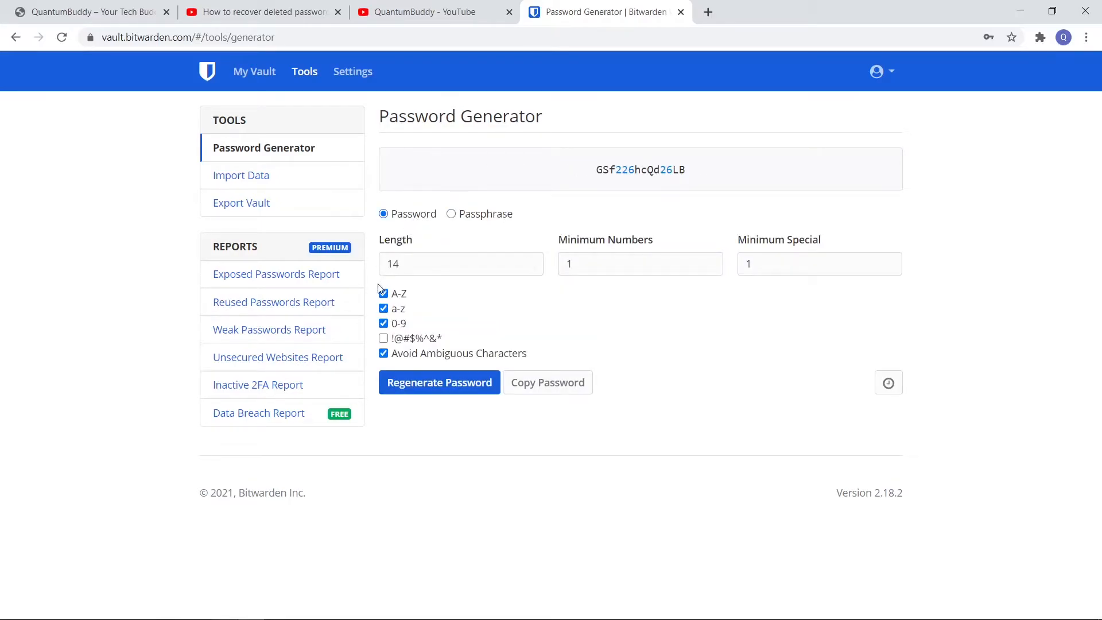
Open the Import Data tool and select LastPass (csv) as the import file format
{"action": "left_click", "coordinate": [263, 186]}
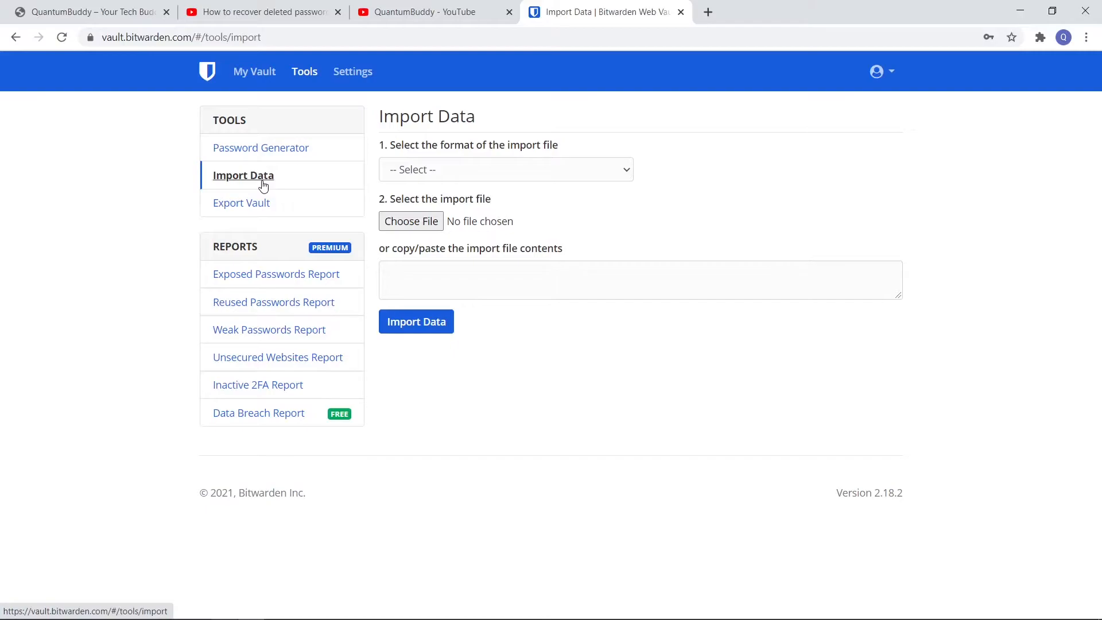
{"action": "left_click", "coordinate": [471, 171]}
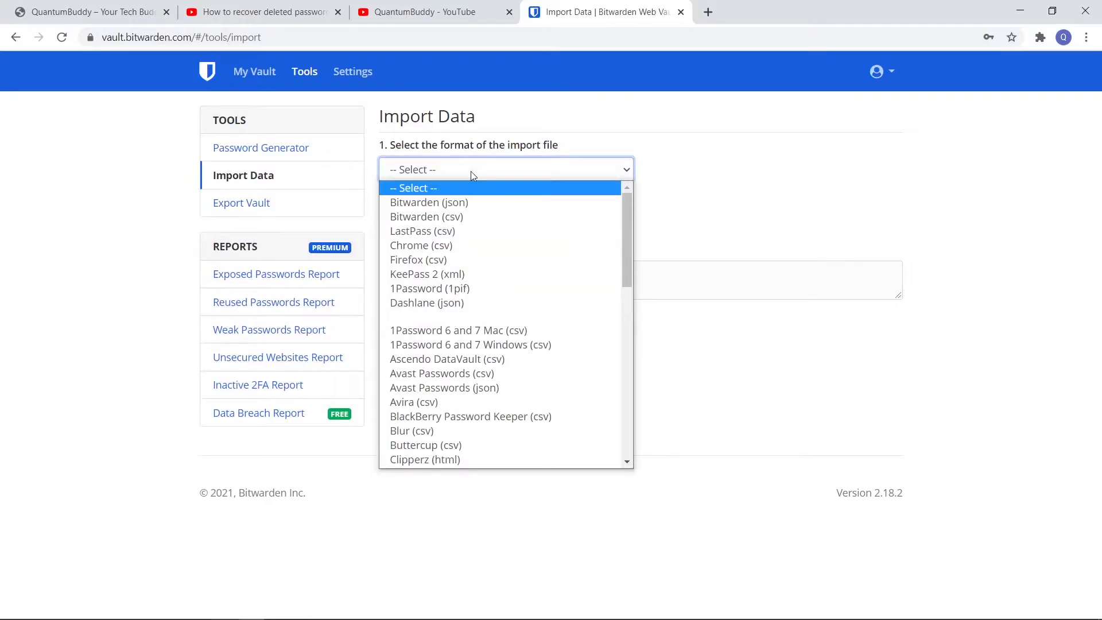
{"action": "left_click", "coordinate": [424, 237]}
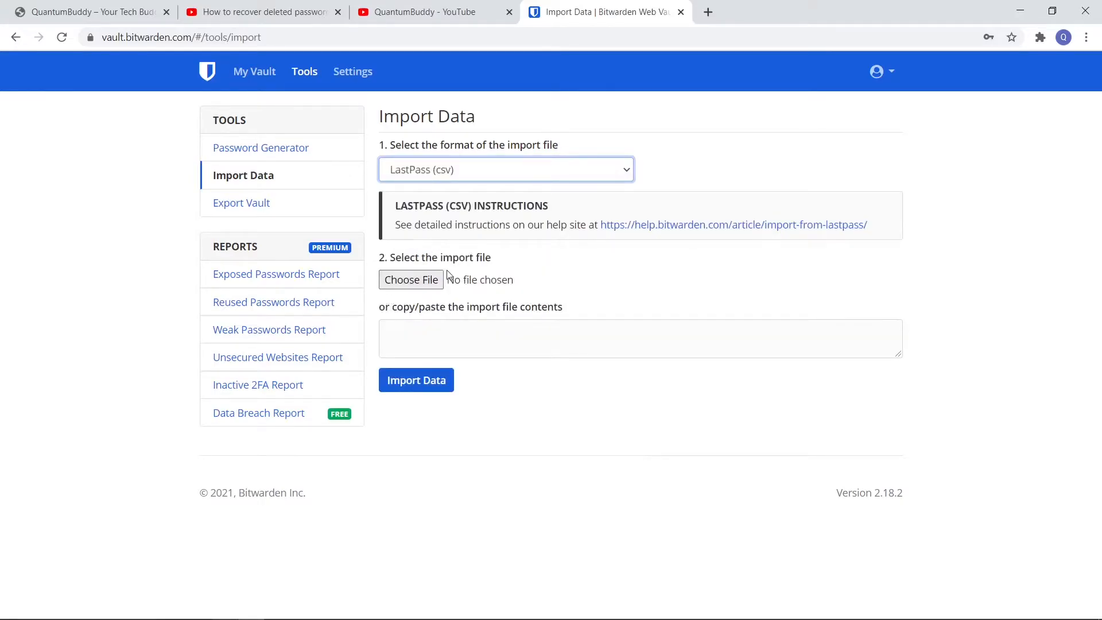
View the Export Vault tool and check the account's email address for breaches in the Data Breach Report
{"action": "left_click", "coordinate": [268, 208]}
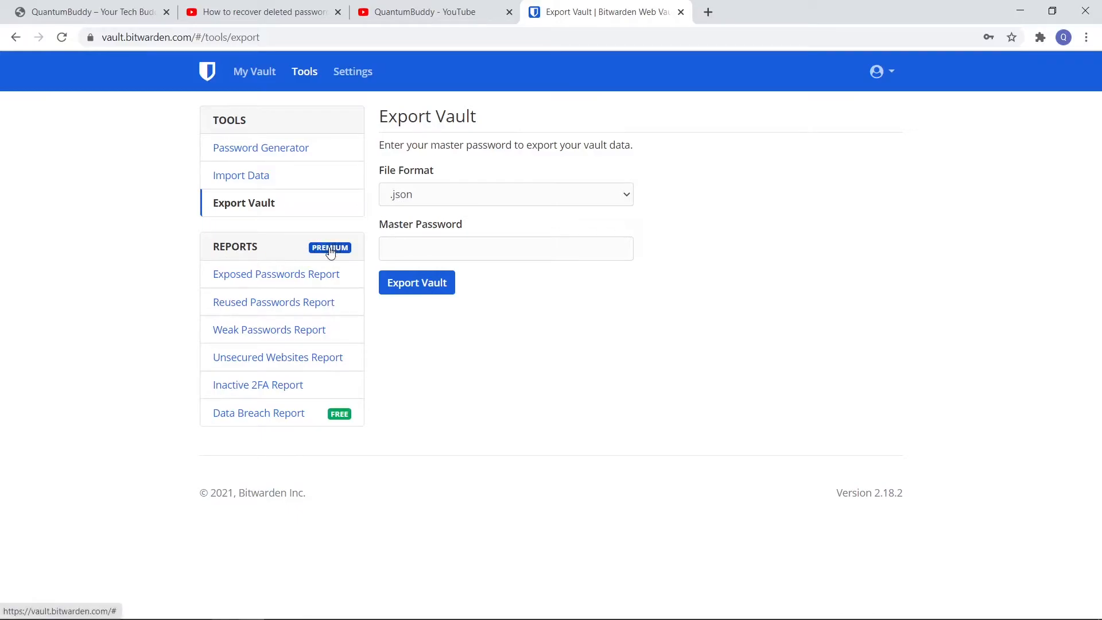
{"action": "left_click", "coordinate": [260, 423]}
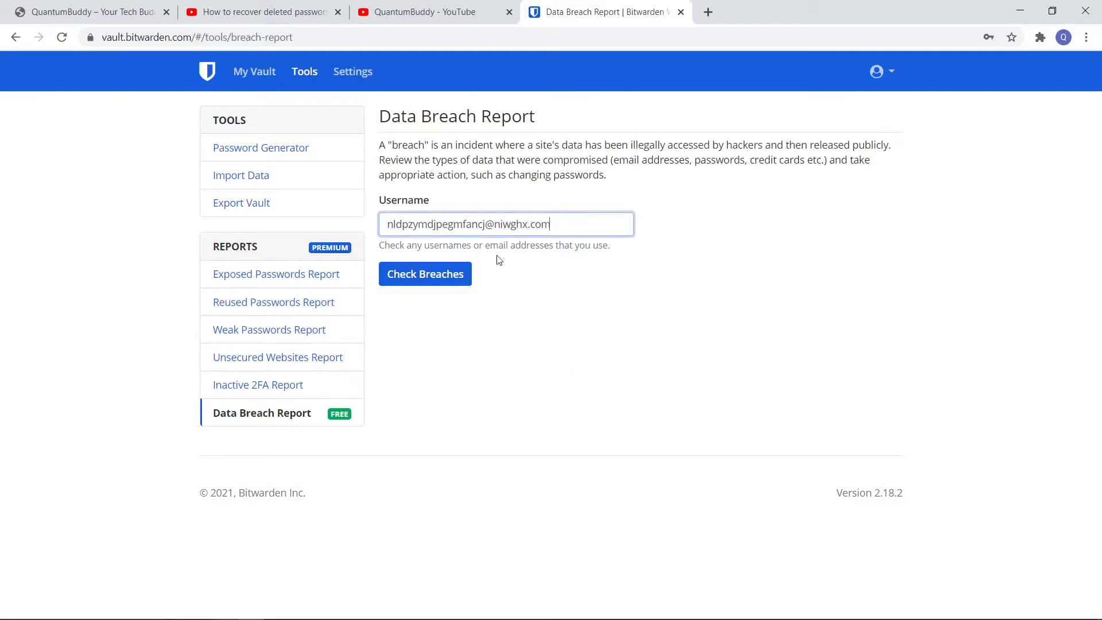
{"action": "left_click", "coordinate": [443, 277]}
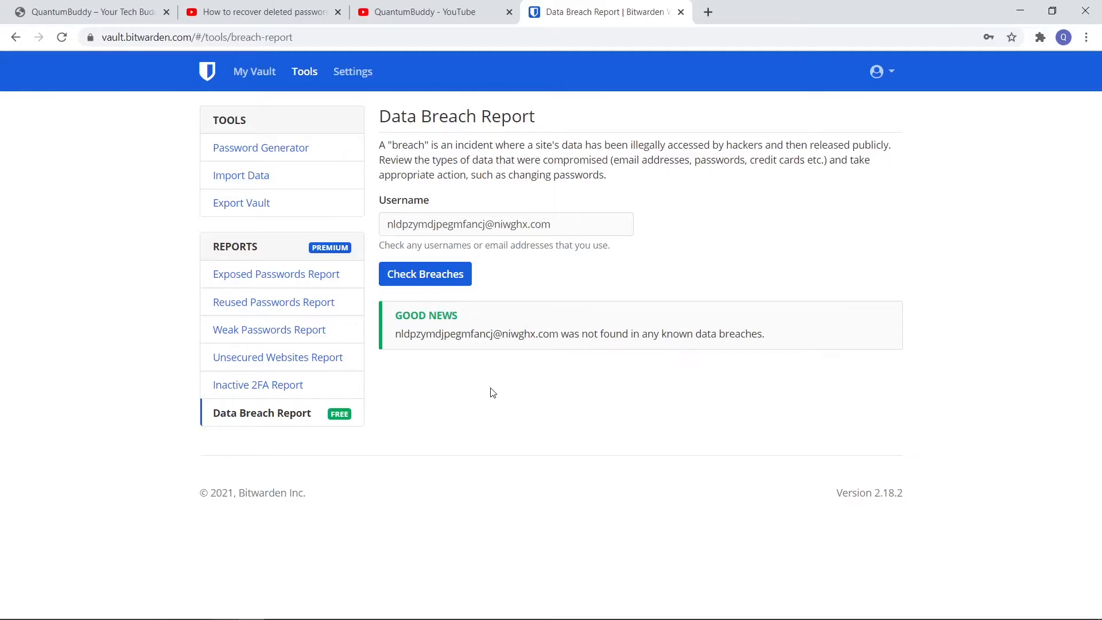
Open the account settings and review the My Account page from the profile details down to the Danger Zone
{"action": "left_click", "coordinate": [354, 81]}
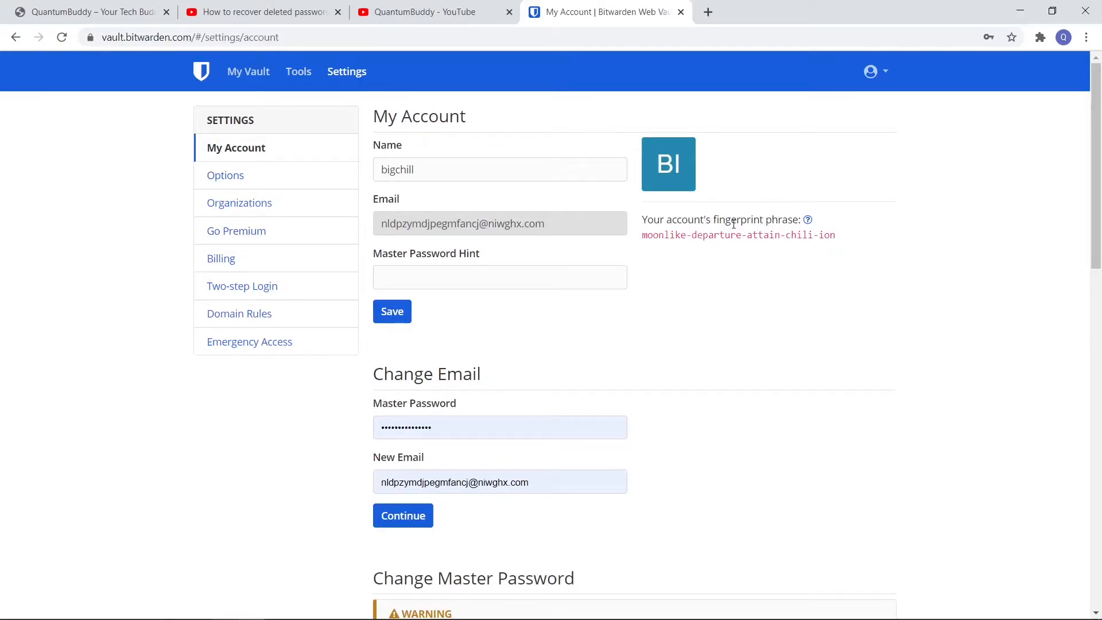
{"action": "scroll", "coordinate": [534, 396], "scroll_direction": "down", "scroll_amount": 5}
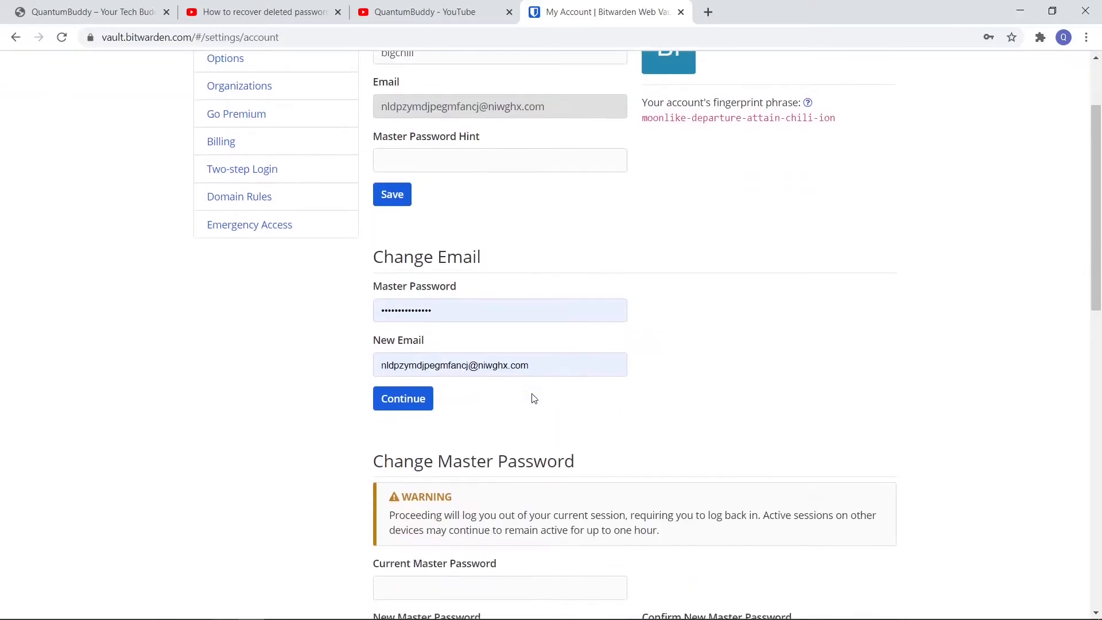
{"action": "scroll", "coordinate": [534, 396], "scroll_direction": "down", "scroll_amount": 7}
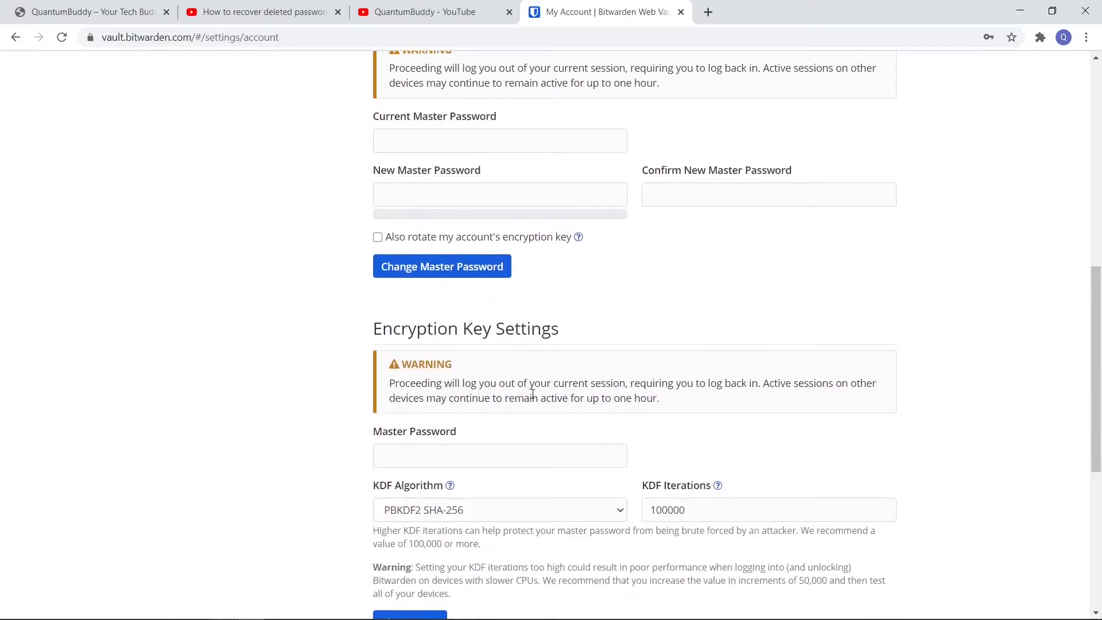
{"action": "scroll", "coordinate": [532, 394], "scroll_direction": "down", "scroll_amount": 6}
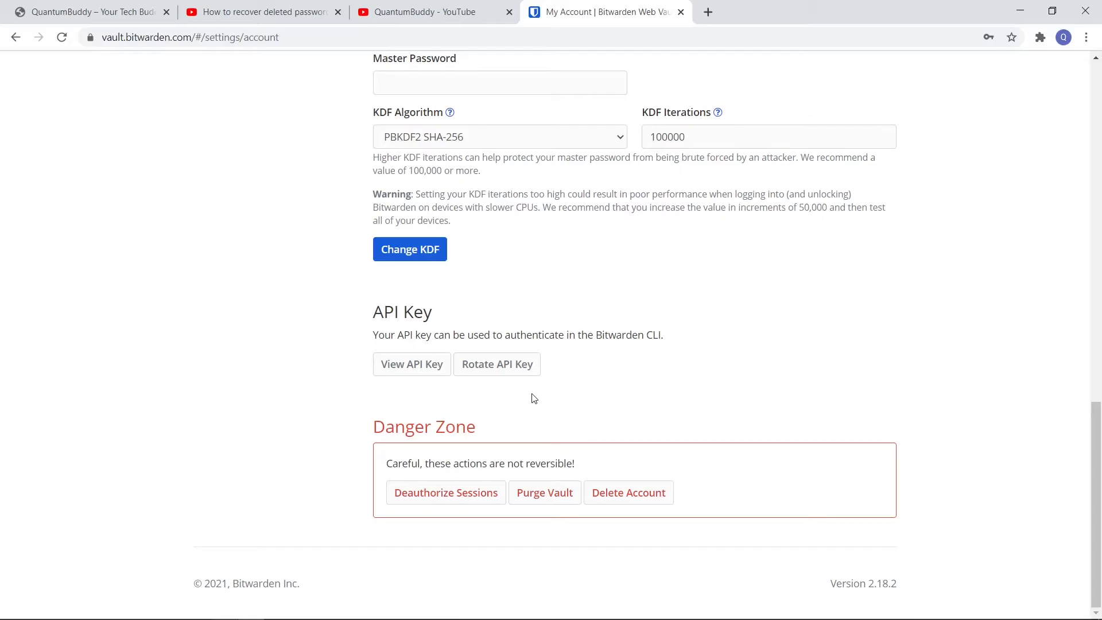
{"action": "scroll", "coordinate": [533, 398], "scroll_direction": "up", "scroll_amount": 7}
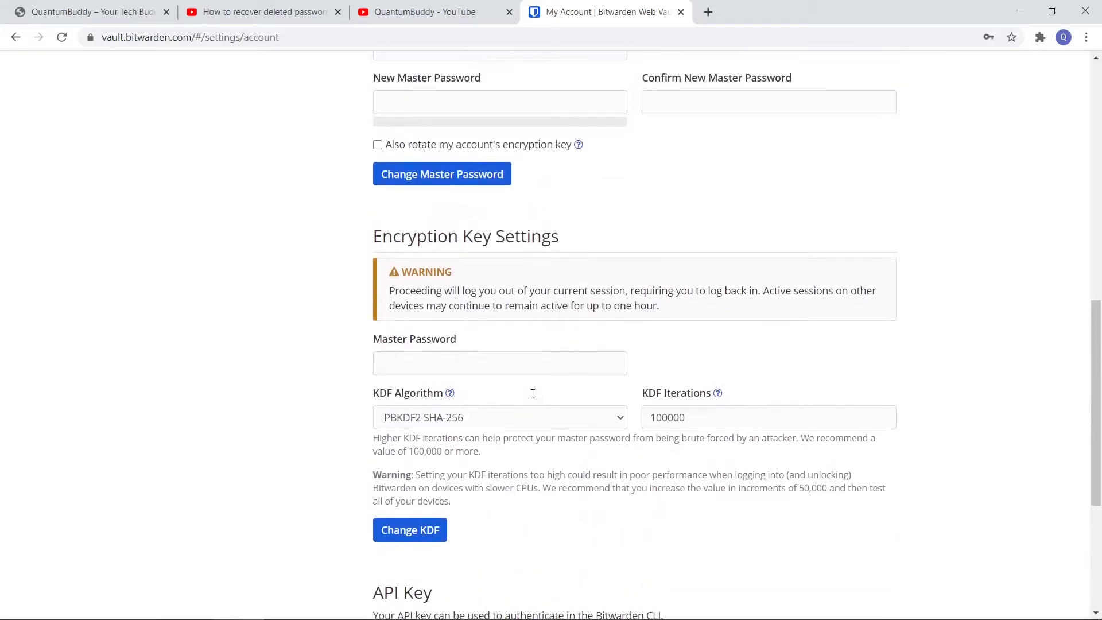
{"action": "scroll", "coordinate": [533, 397], "scroll_direction": "up", "scroll_amount": 9}
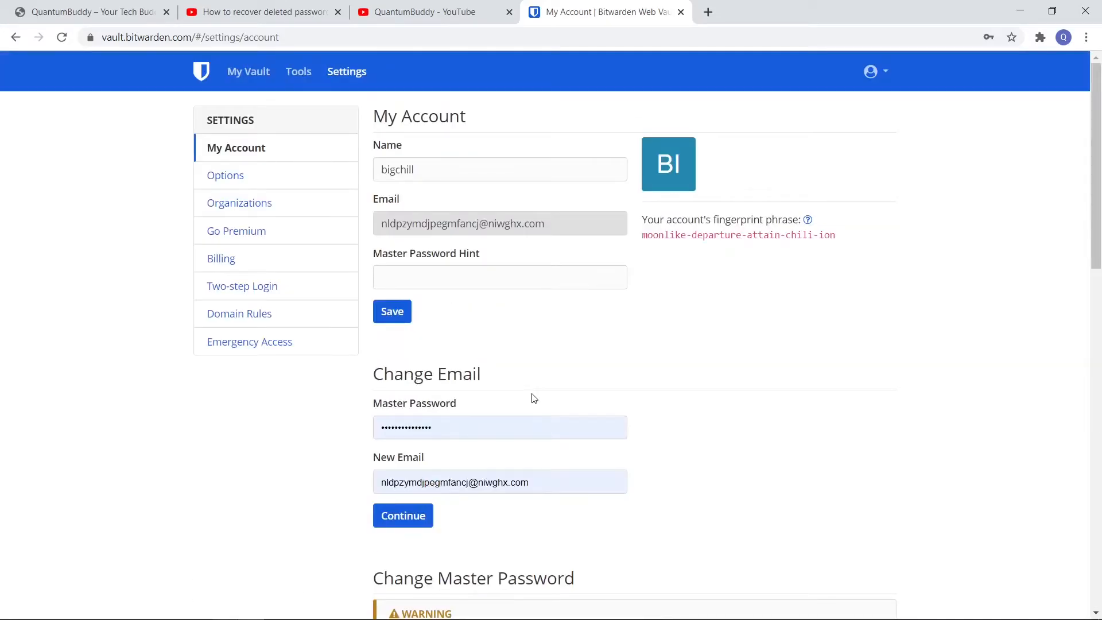
Review the remaining settings pages in order: Options, Organizations, Go Premium, Billing, Two-step Login, Domain Rules and Emergency Access
{"action": "left_click", "coordinate": [227, 175]}
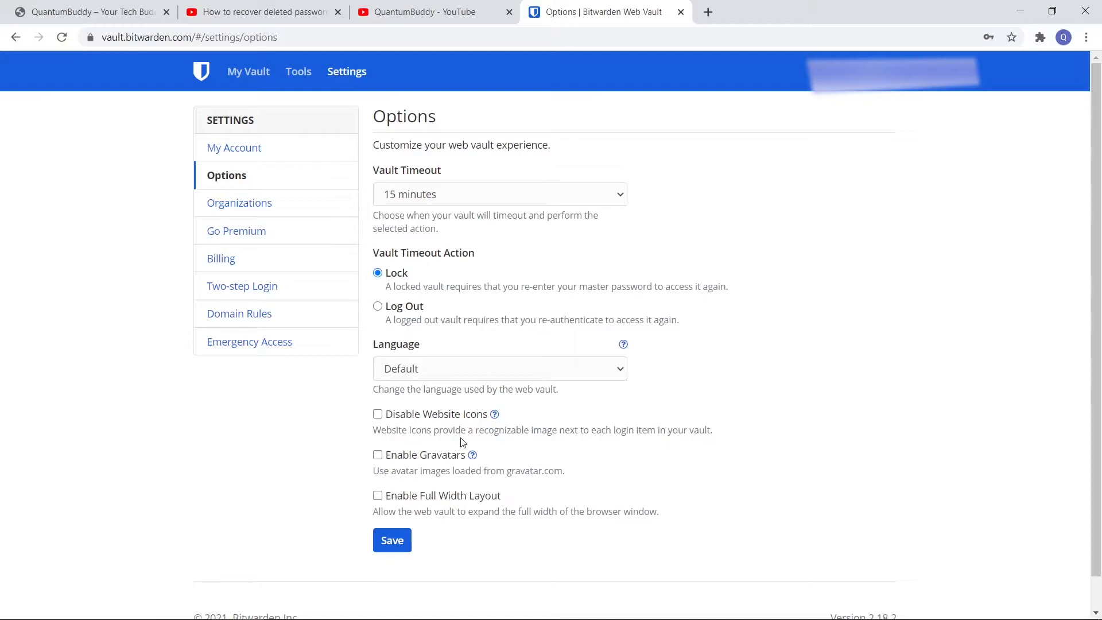
{"action": "left_click", "coordinate": [271, 204]}
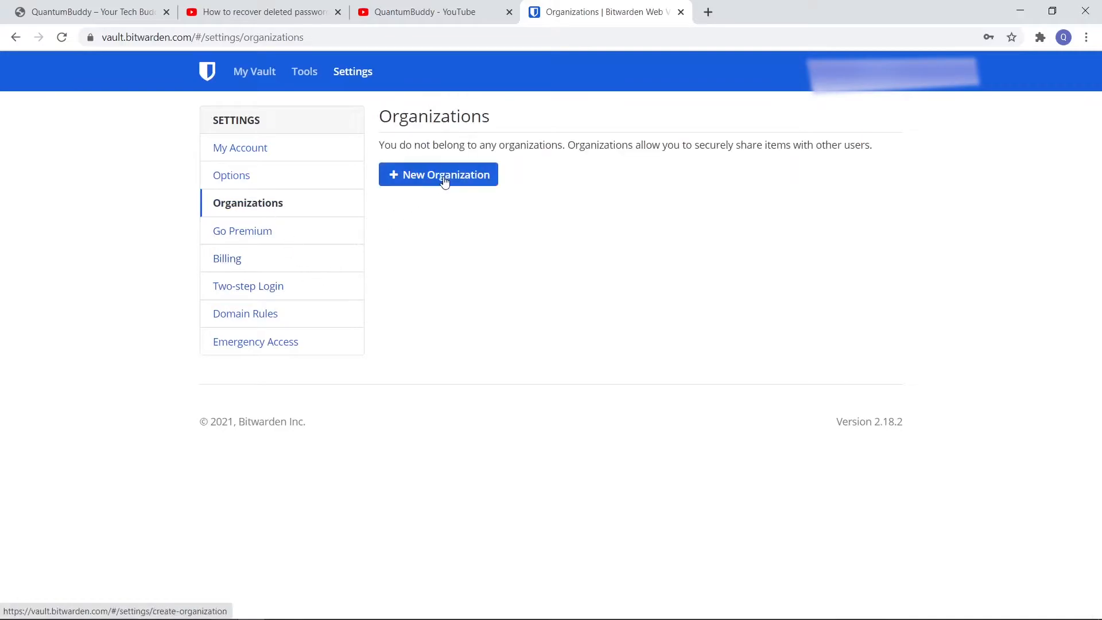
{"action": "left_click", "coordinate": [292, 240]}
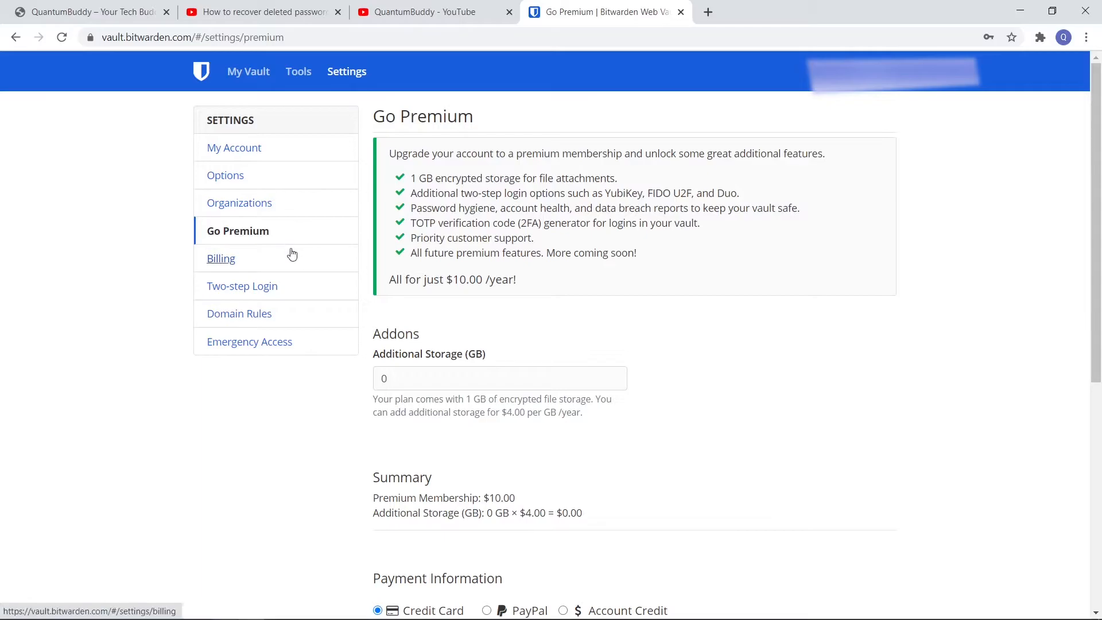
{"action": "left_click", "coordinate": [281, 266]}
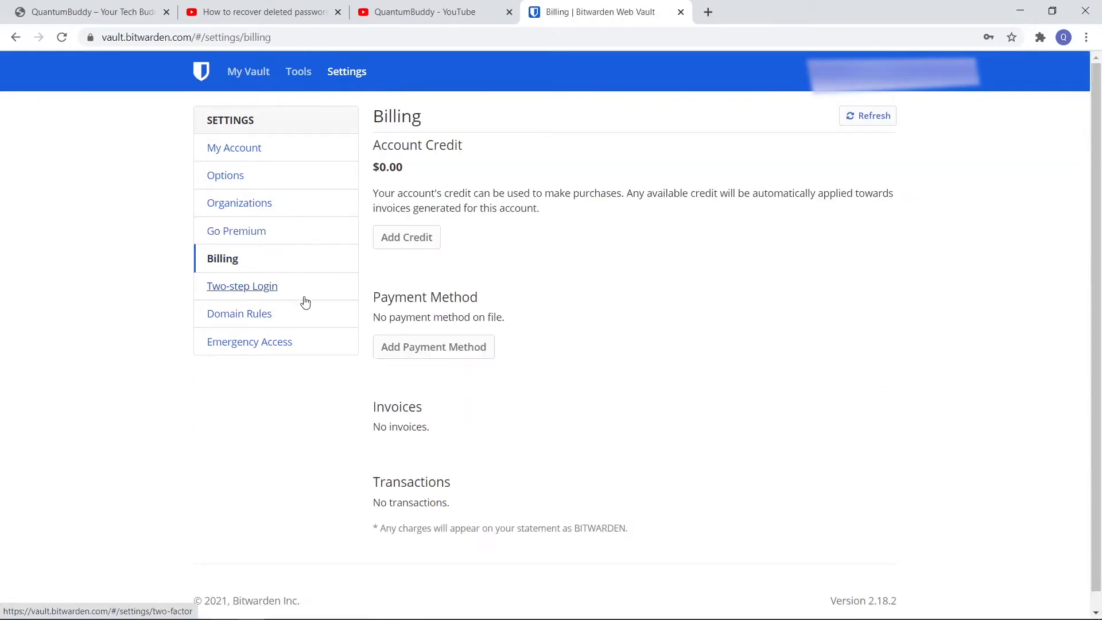
{"action": "left_click", "coordinate": [303, 297]}
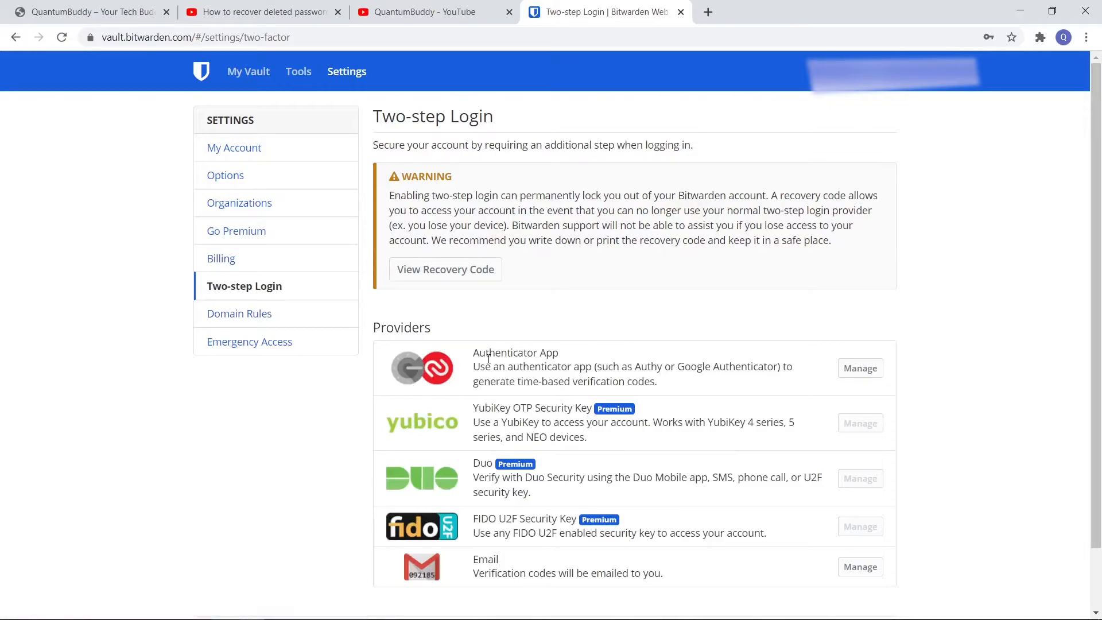
{"action": "triple_click", "coordinate": [519, 356]}
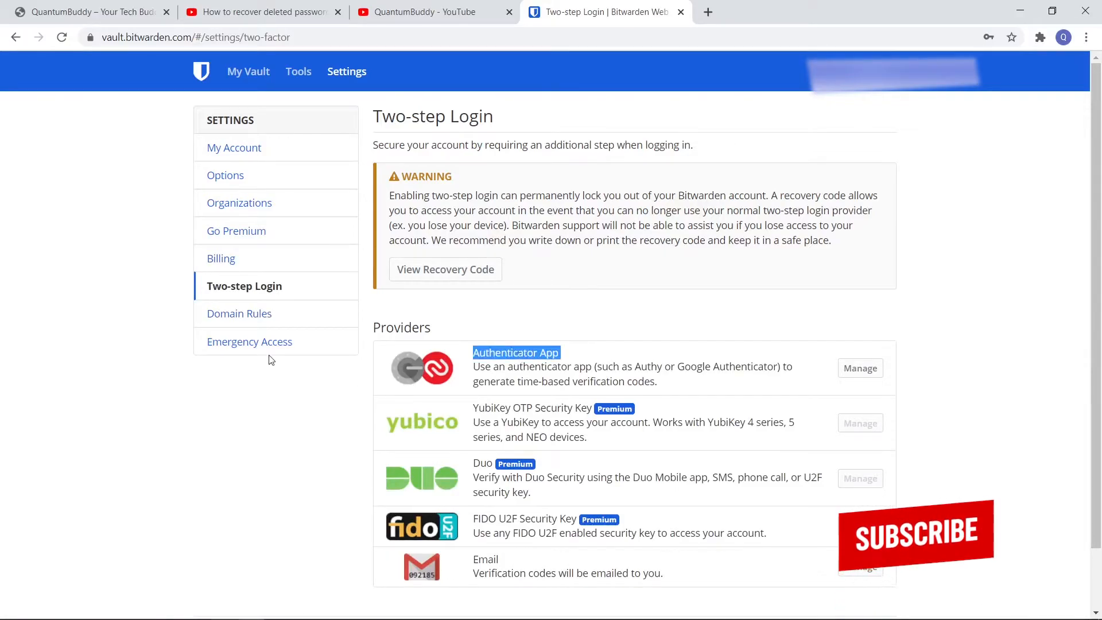
{"action": "left_click", "coordinate": [279, 321]}
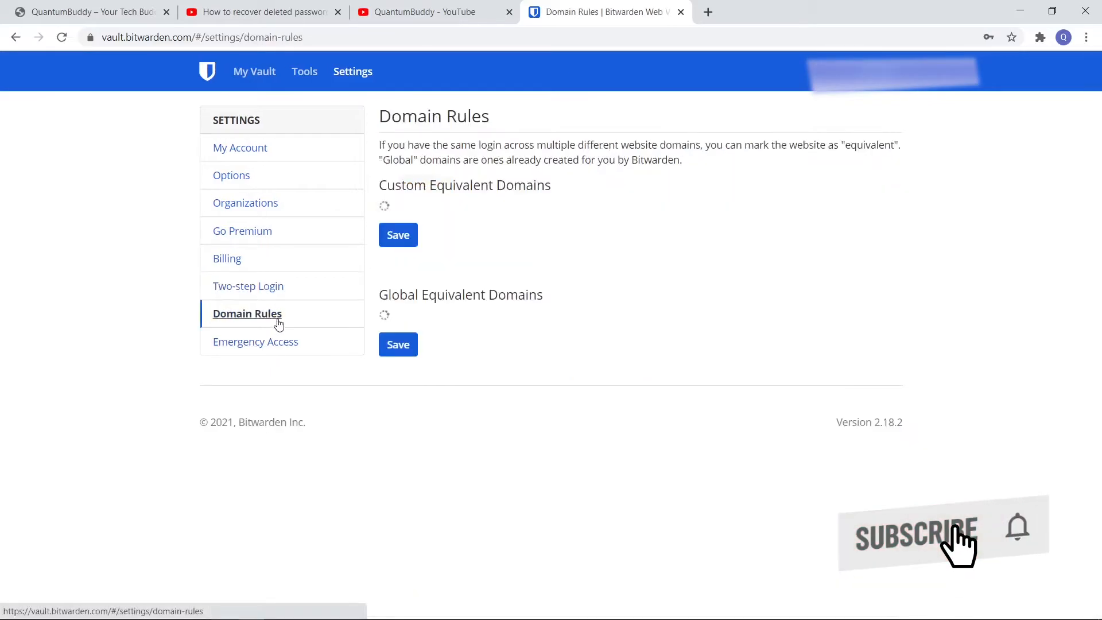
{"action": "left_click", "coordinate": [294, 355]}
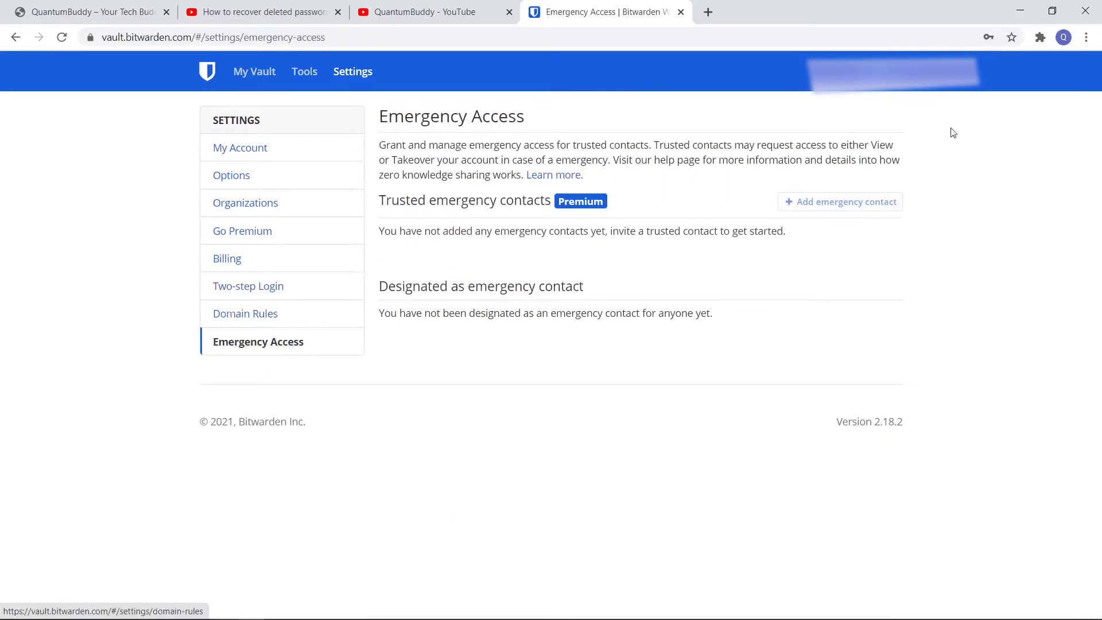
Open the Get the Apps download page from the account menu and view the desktop and web browser options
{"action": "left_click", "coordinate": [881, 86]}
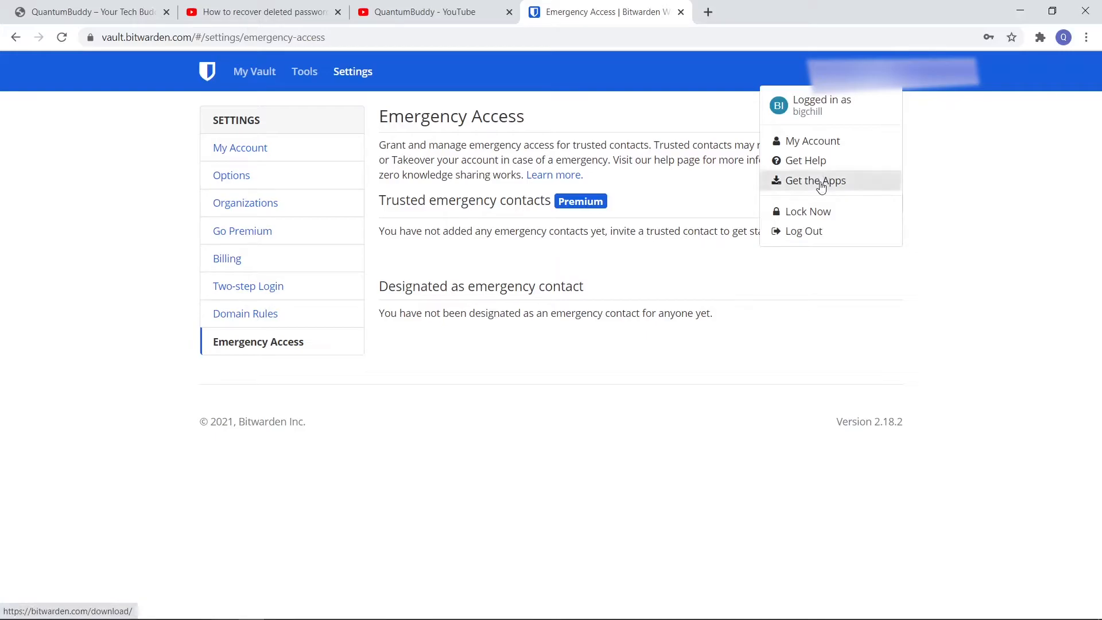
{"action": "left_click", "coordinate": [821, 184]}
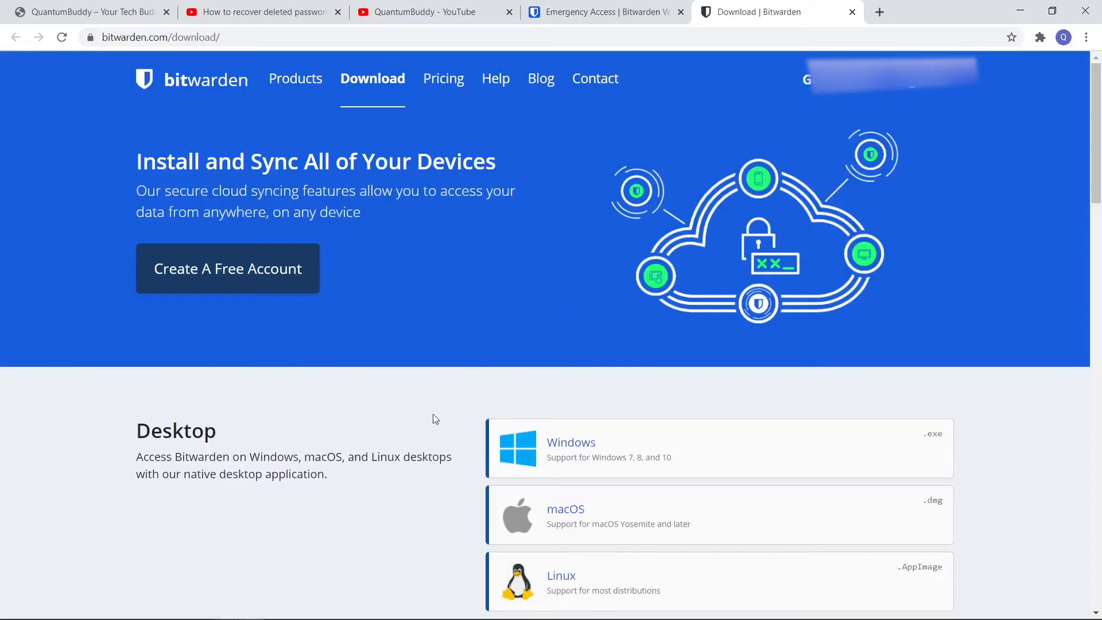
{"action": "scroll", "coordinate": [433, 415], "scroll_direction": "down", "scroll_amount": 1}
{"action": "scroll", "coordinate": [432, 415], "scroll_direction": "down", "scroll_amount": 2}
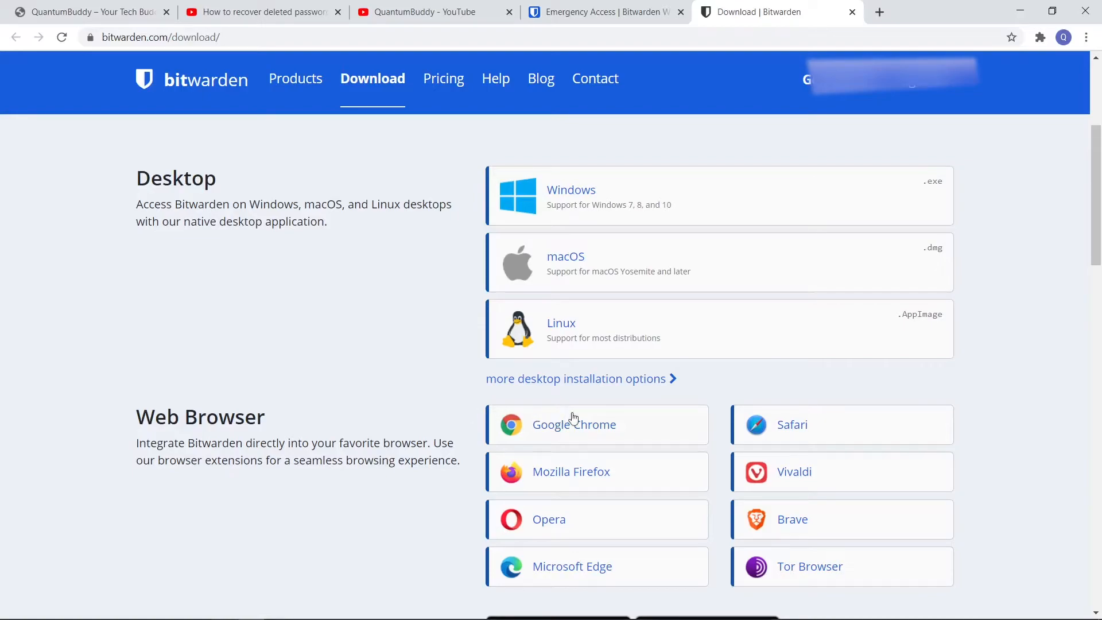
Install the Bitwarden - Free Password Manager extension for Google Chrome from the Chrome Web Store
{"action": "left_click", "coordinate": [604, 431]}
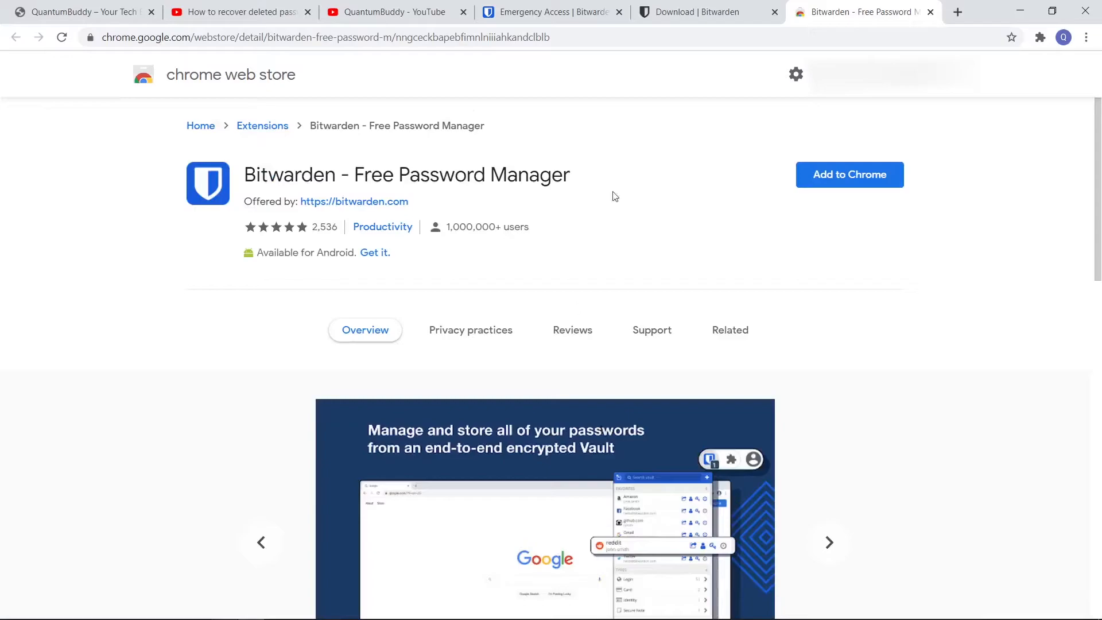
{"action": "left_click", "coordinate": [841, 177]}
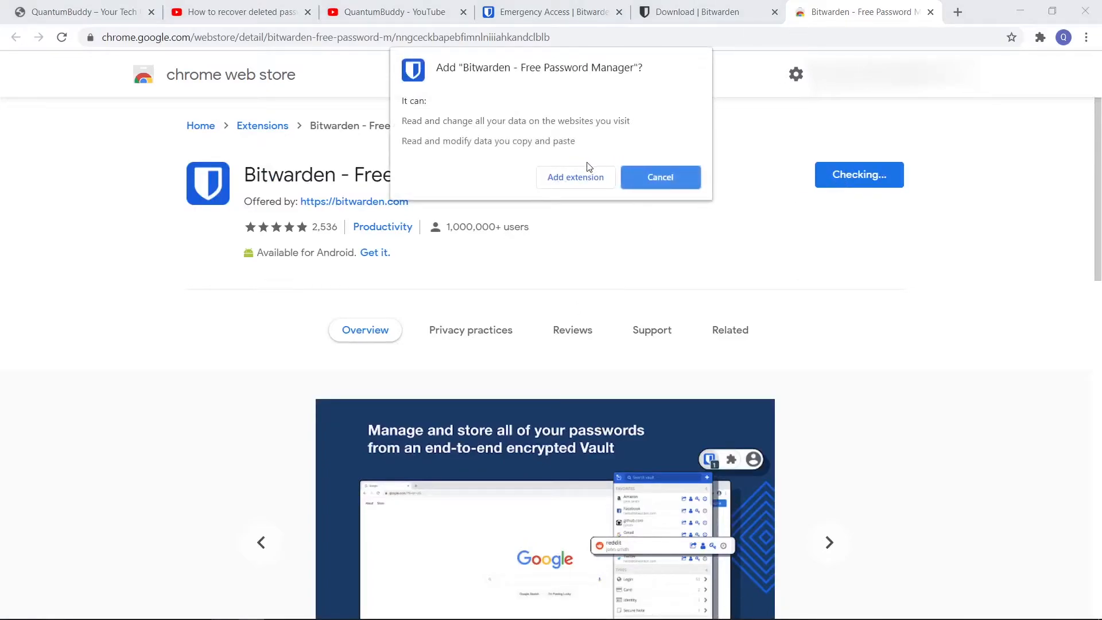
{"action": "left_click", "coordinate": [574, 177]}
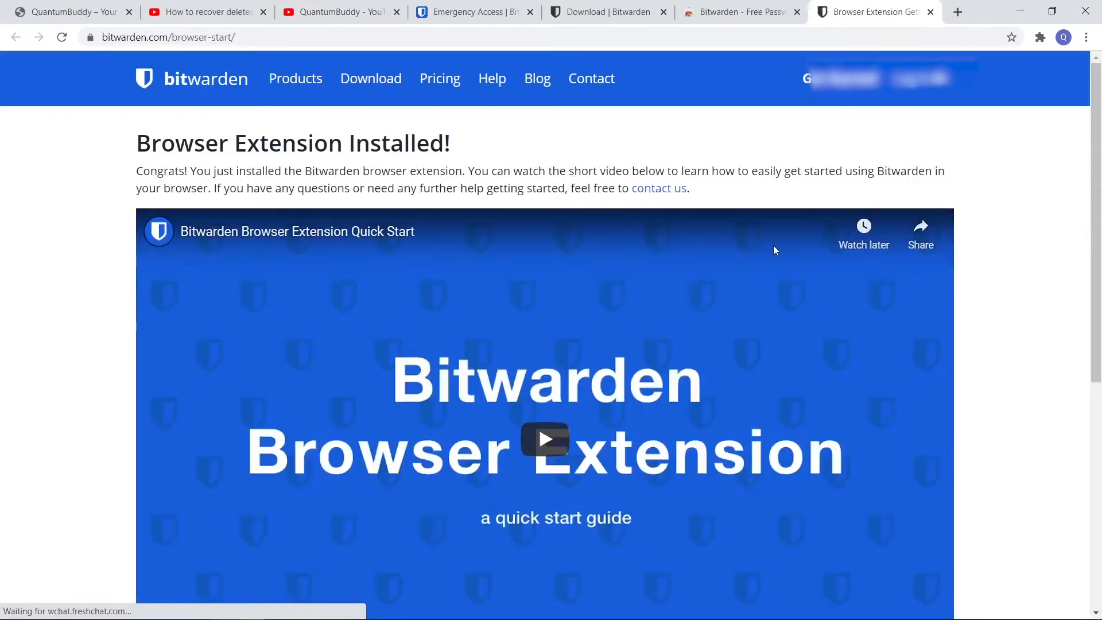
Pin the Bitwarden extension to the browser toolbar and close the extension start page and the Chrome Web Store page
{"action": "left_click", "coordinate": [1040, 39]}
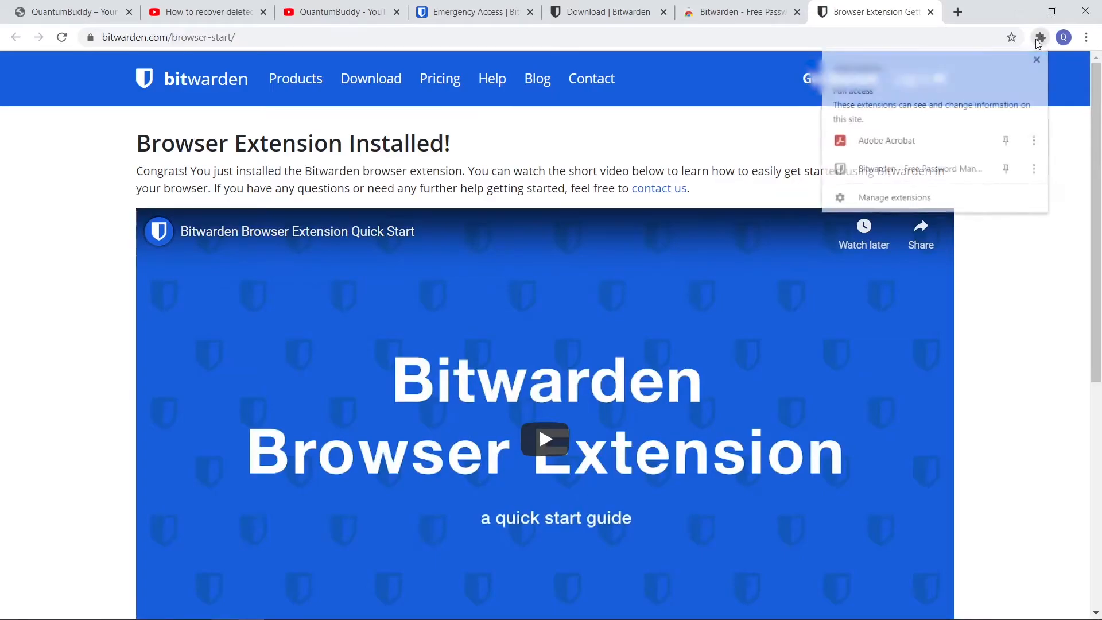
{"action": "left_click", "coordinate": [1004, 172]}
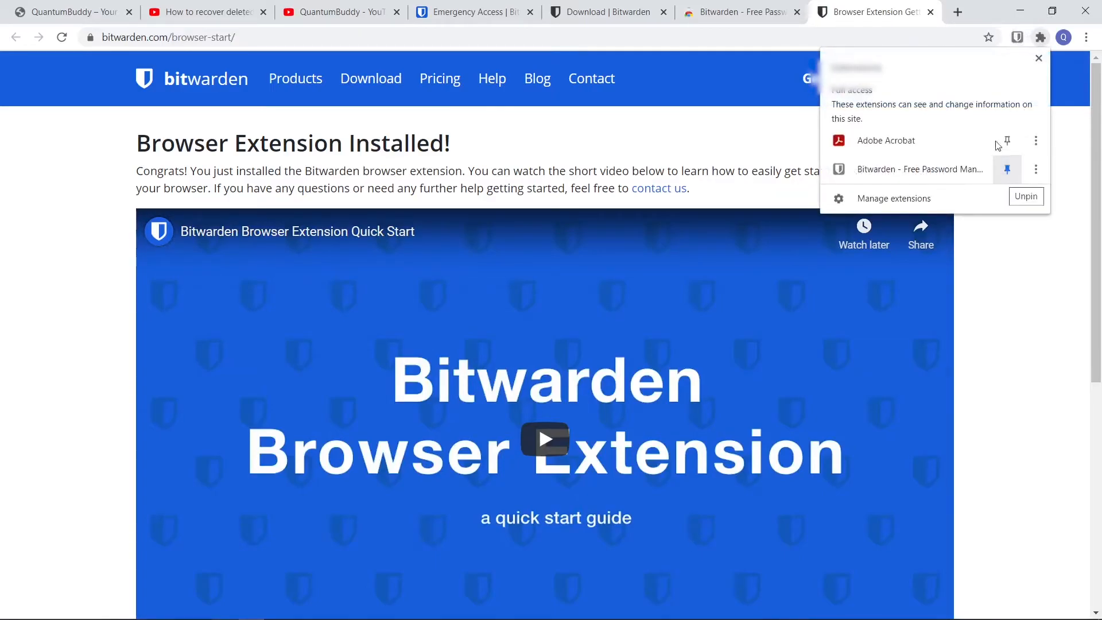
{"action": "left_click", "coordinate": [931, 12]}
{"action": "left_click", "coordinate": [931, 12]}
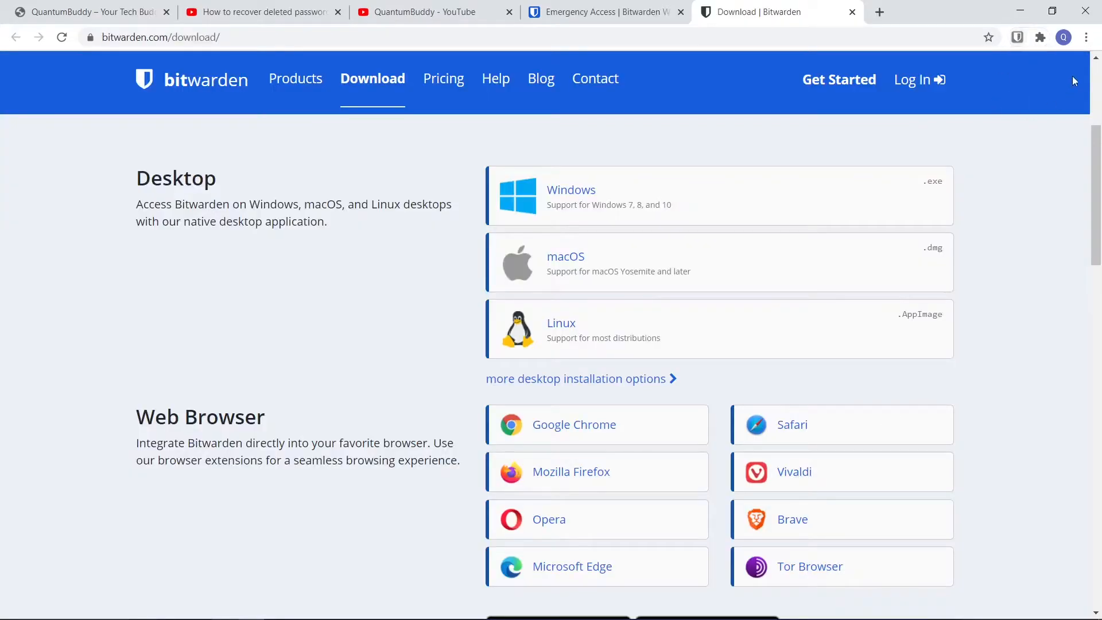
Log in to the Bitwarden extension with the account's saved email address and master password
{"action": "left_click", "coordinate": [1018, 39]}
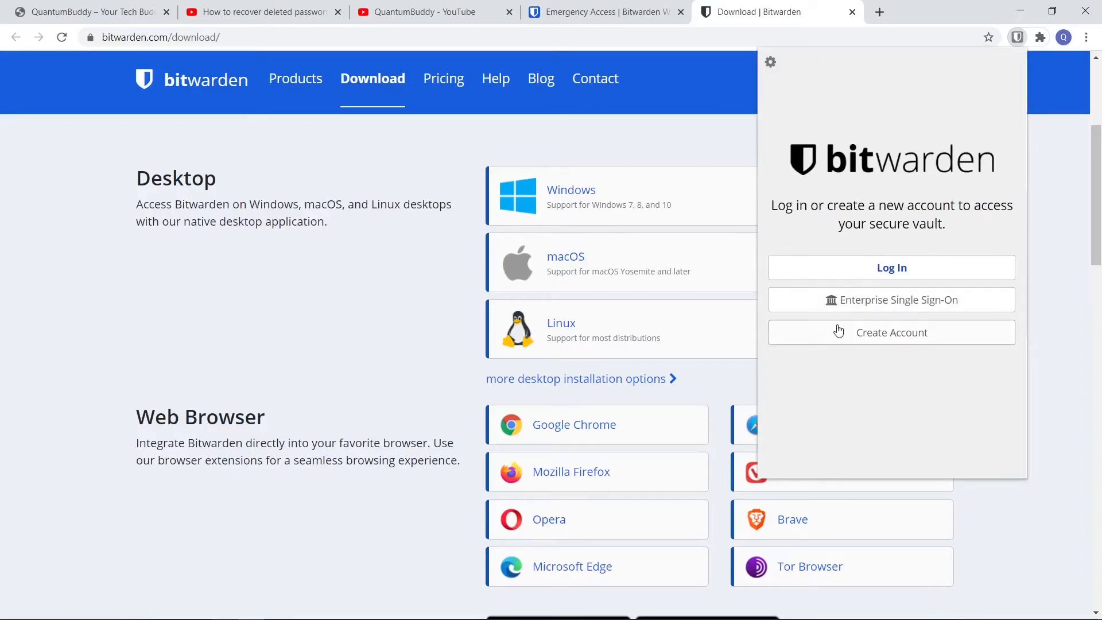
{"action": "left_click", "coordinate": [906, 274]}
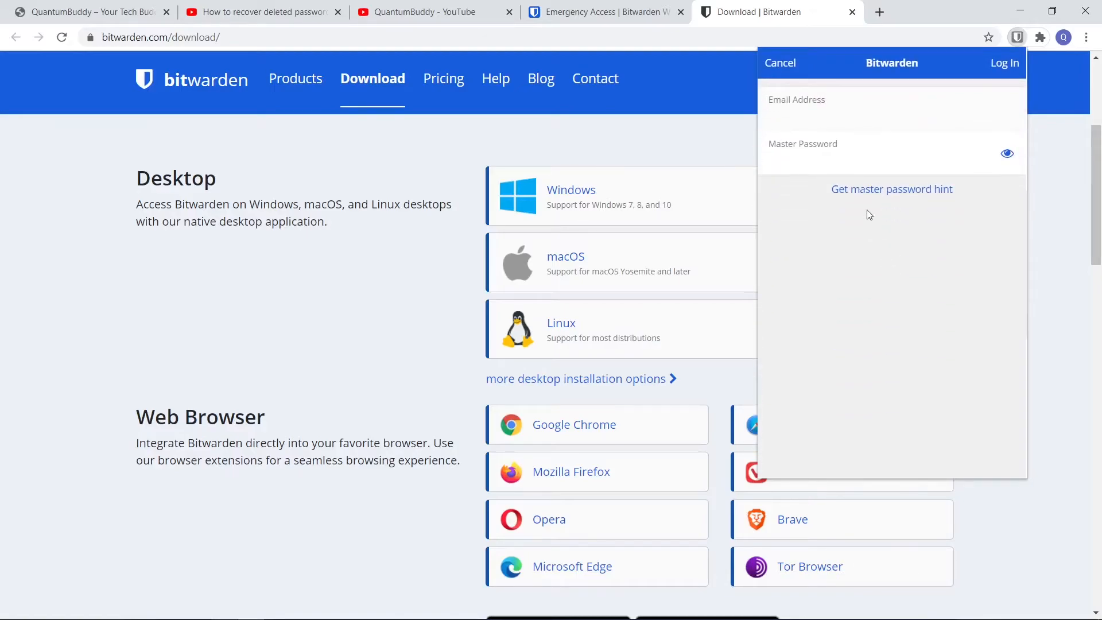
{"action": "left_click", "coordinate": [810, 119]}
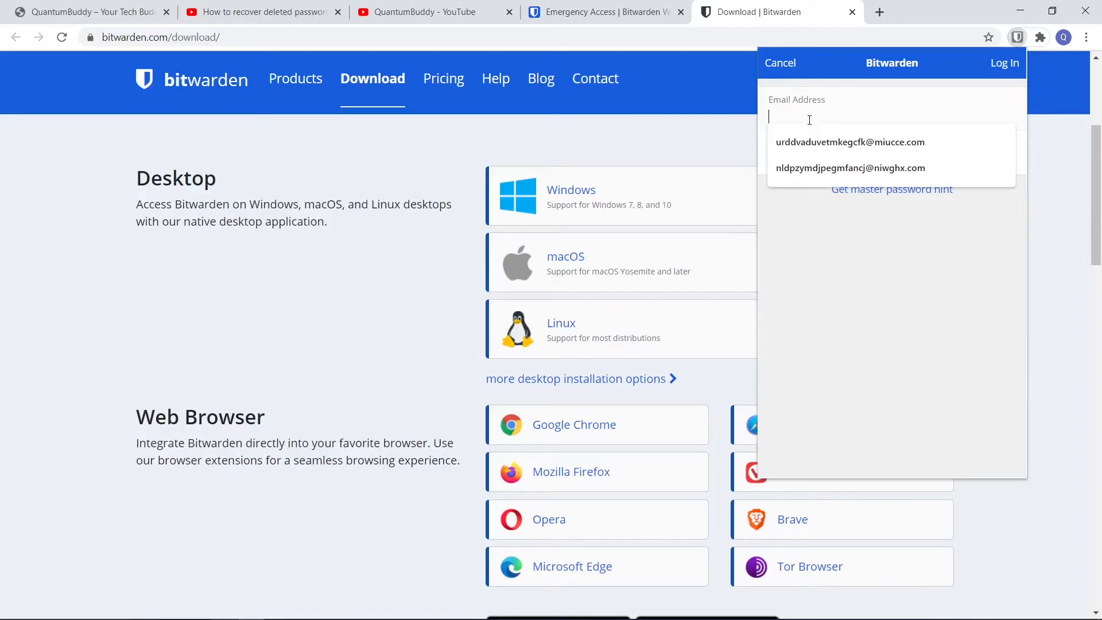
{"action": "left_click", "coordinate": [834, 167]}
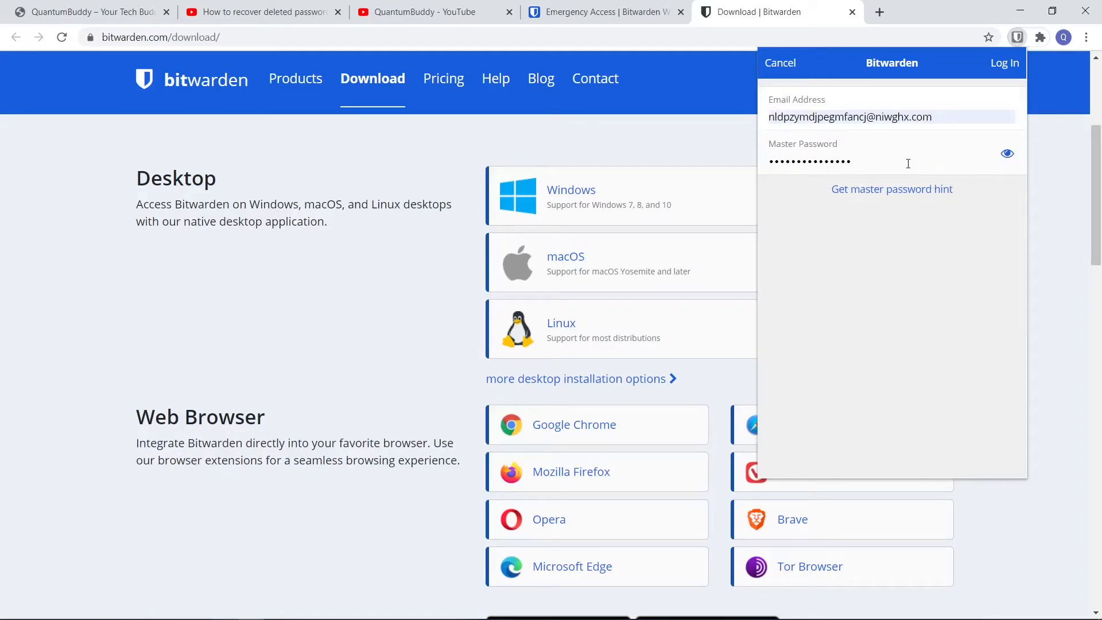
{"action": "key", "text": "Return"}
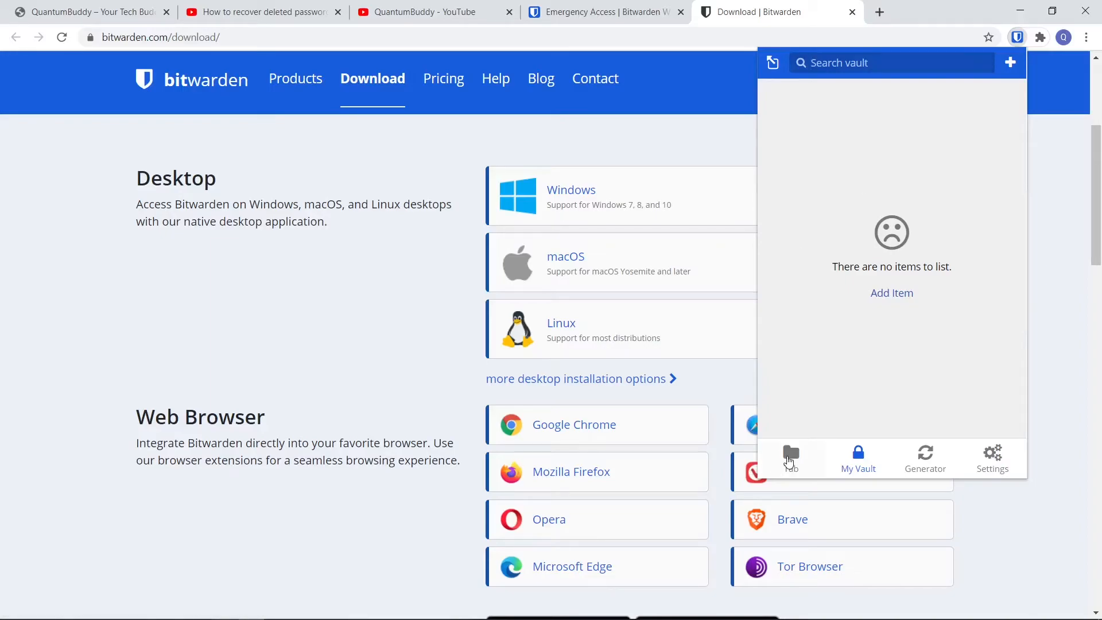
Look through the extension's Tab and My Vault views and the Password Generator options
{"action": "left_click", "coordinate": [790, 461]}
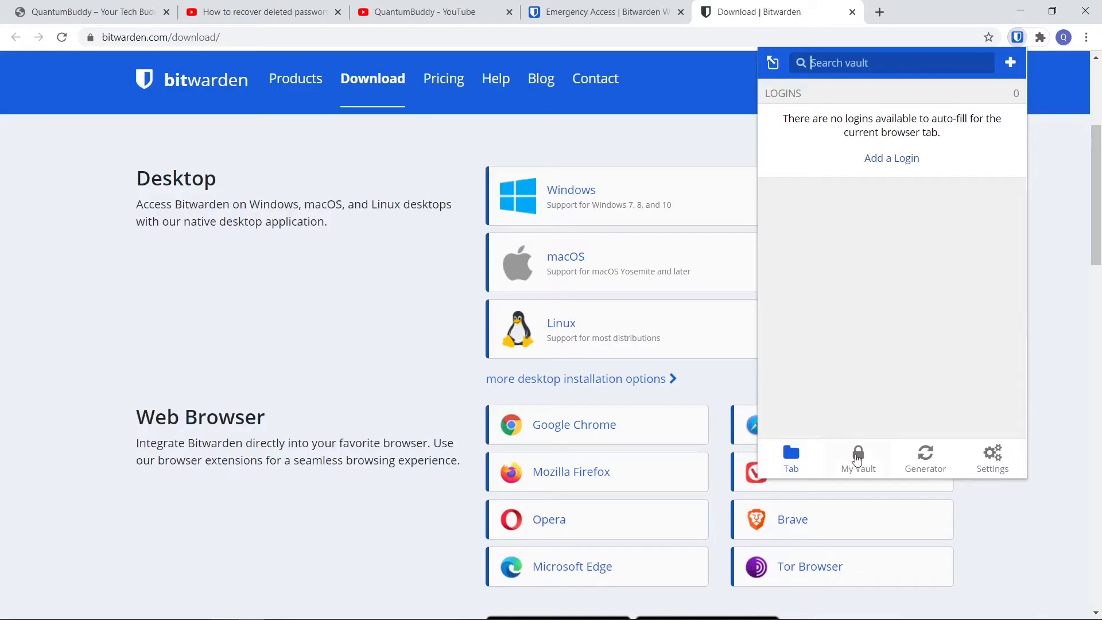
{"action": "left_click", "coordinate": [857, 459]}
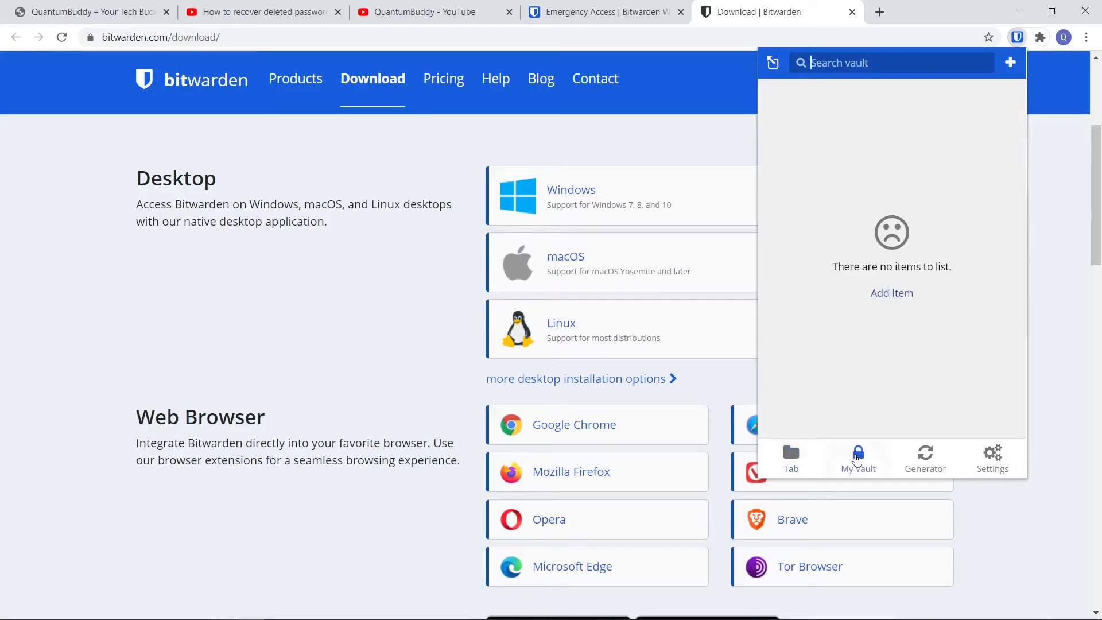
{"action": "left_click", "coordinate": [920, 461]}
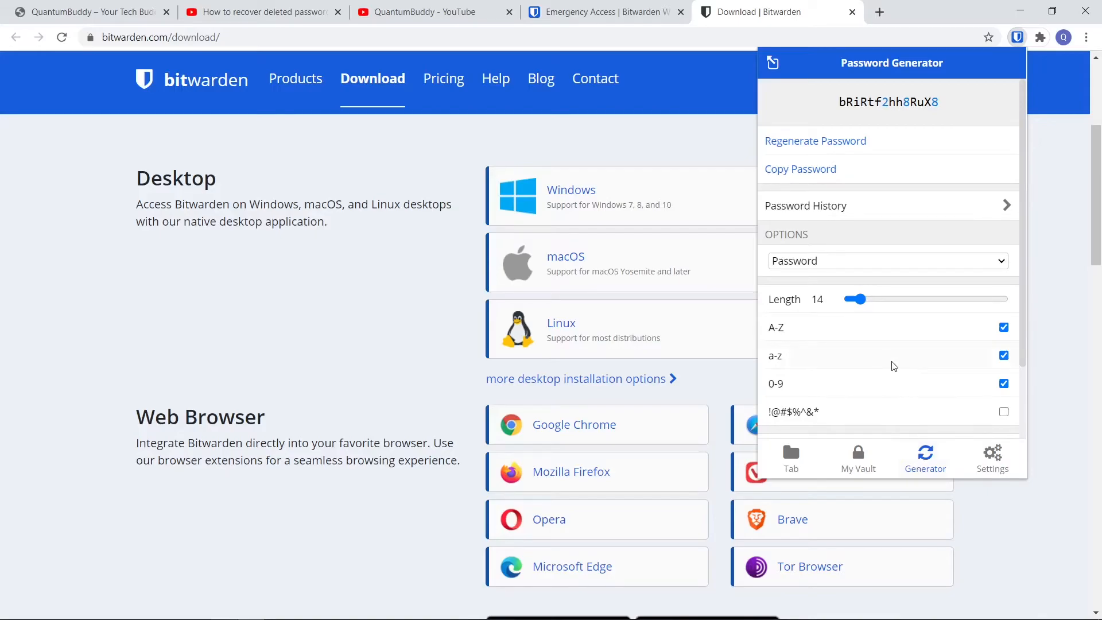
{"action": "scroll", "coordinate": [894, 365], "scroll_direction": "down", "scroll_amount": 3}
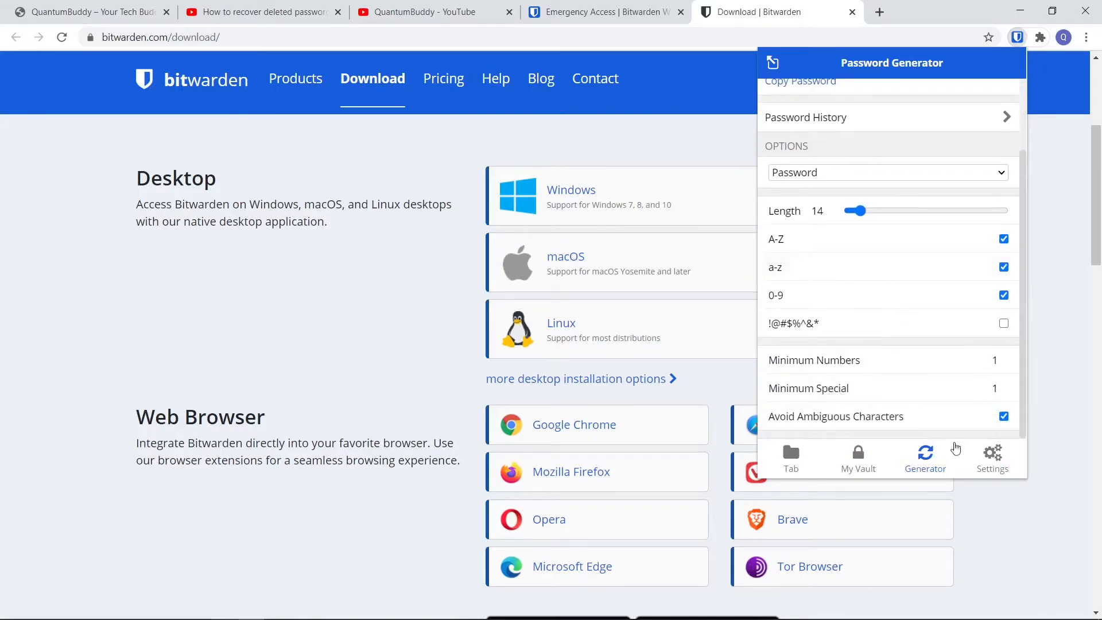
Review the extension's settings and the Vault Timeout choices, keeping On Browser Restart selected
{"action": "left_click", "coordinate": [994, 456]}
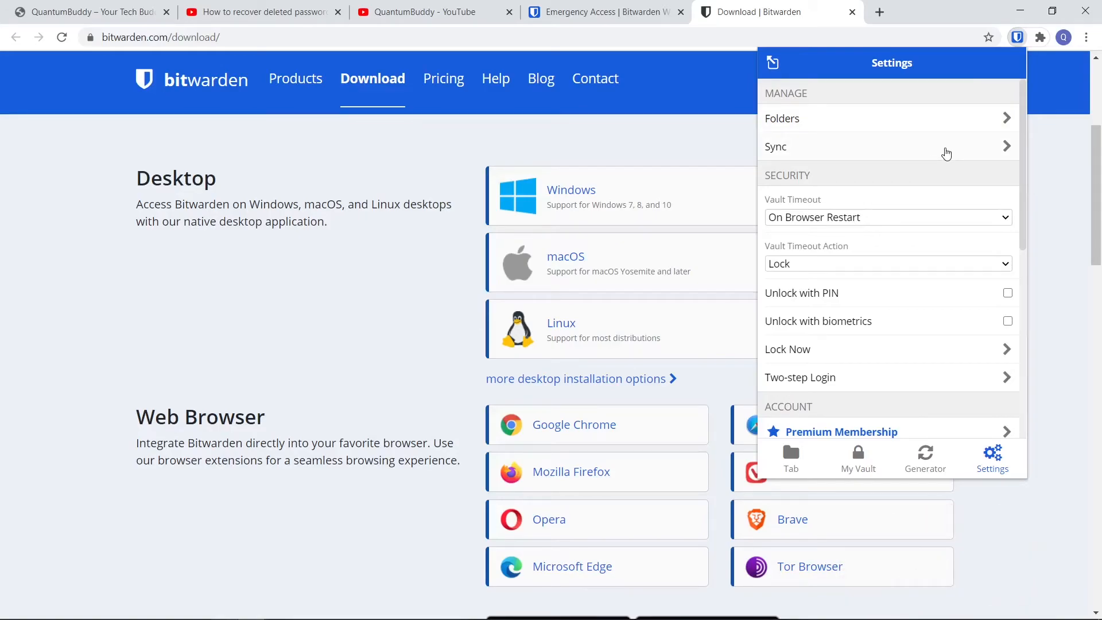
{"action": "scroll", "coordinate": [902, 196], "scroll_direction": "down", "scroll_amount": 1}
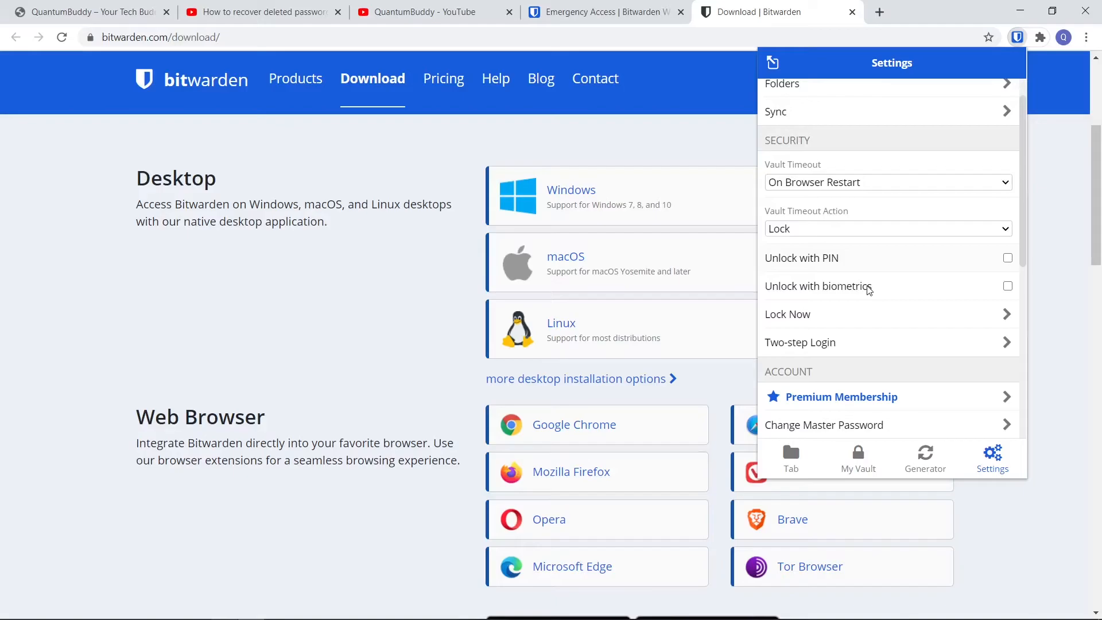
{"action": "left_click", "coordinate": [844, 183]}
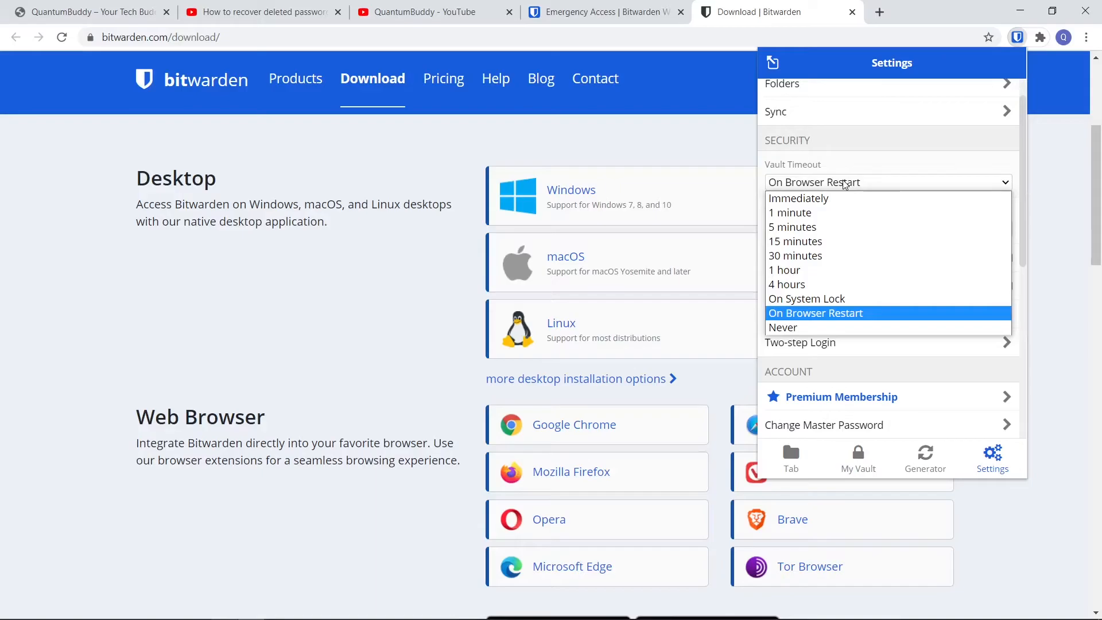
{"action": "left_click", "coordinate": [865, 314]}
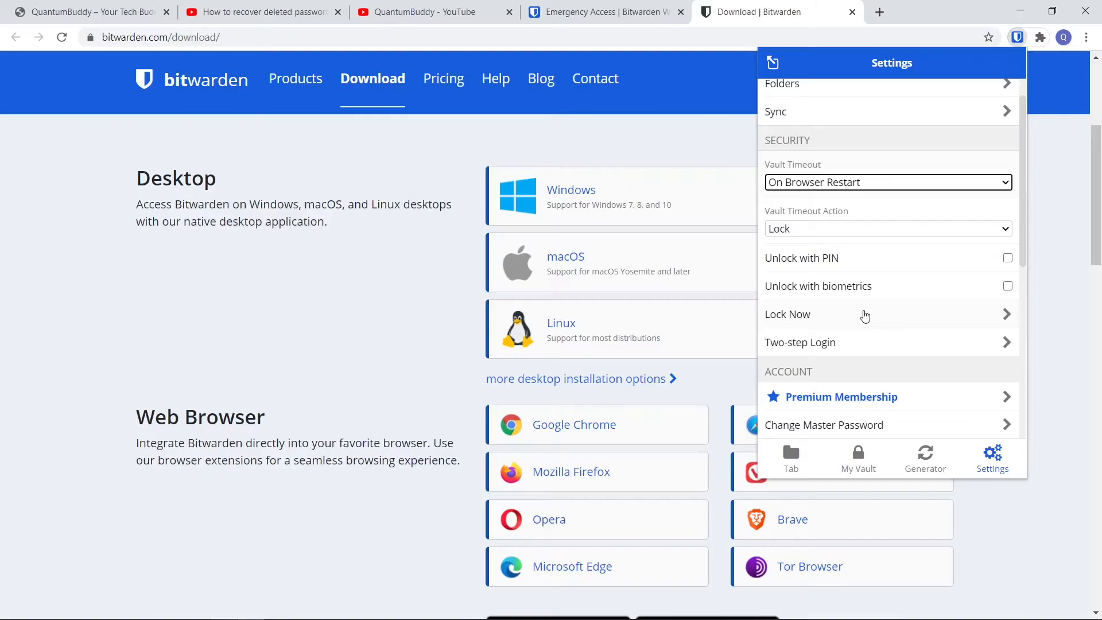
Enable Unlock with PIN by entering a PIN code, with Lock with master password on browser restart turned off
{"action": "left_click", "coordinate": [909, 258]}
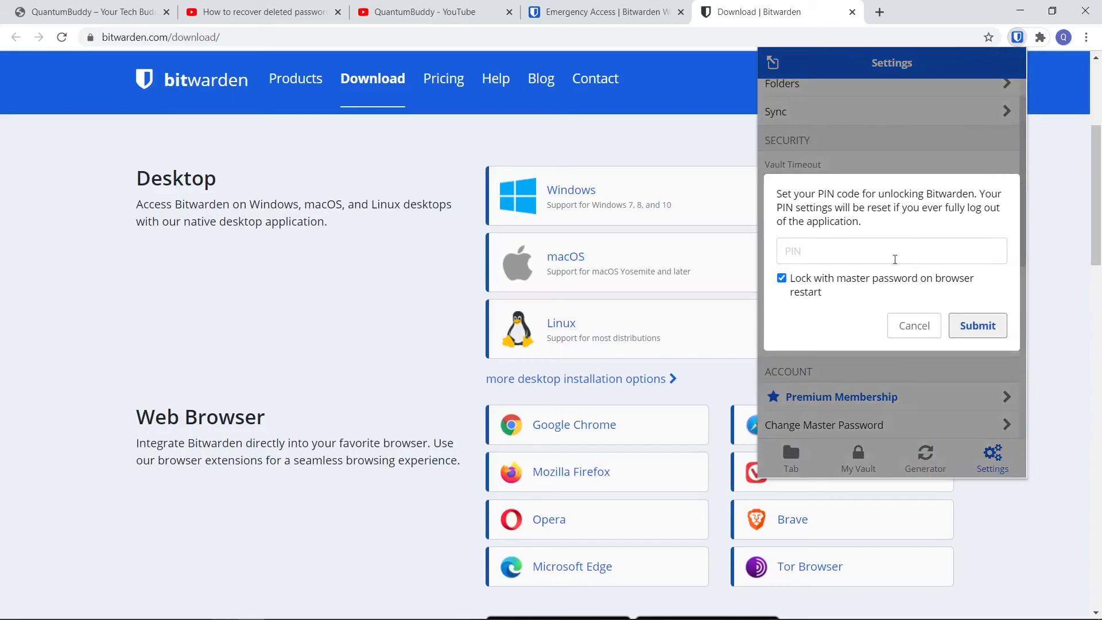
{"action": "left_click", "coordinate": [802, 252]}
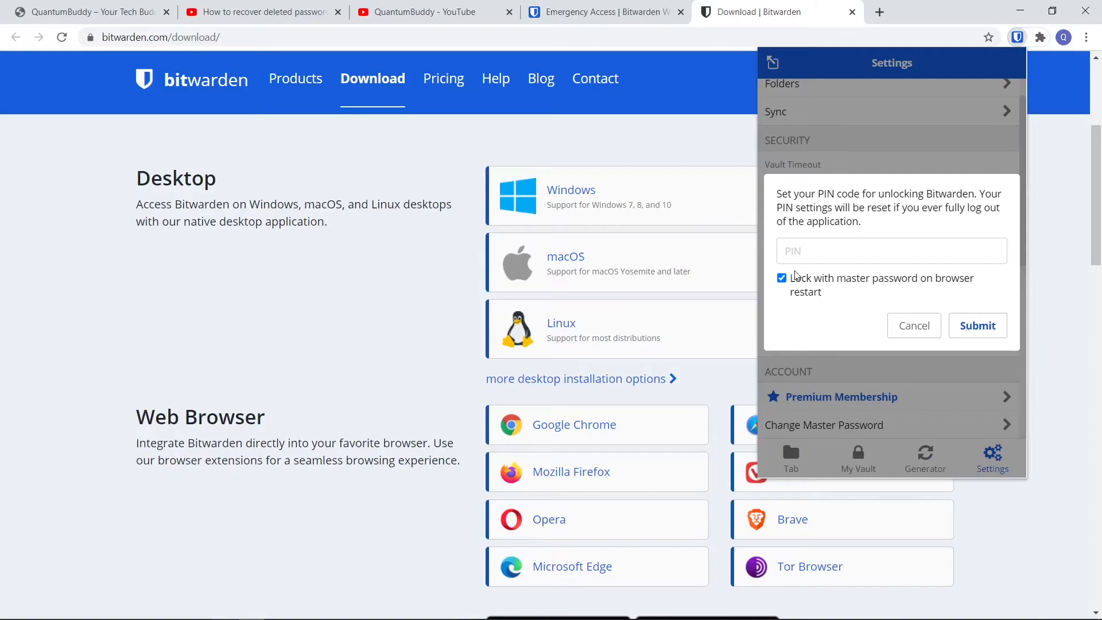
{"action": "type", "text": "5555"}
{"action": "left_click", "coordinate": [782, 279]}
{"action": "left_click", "coordinate": [979, 329]}
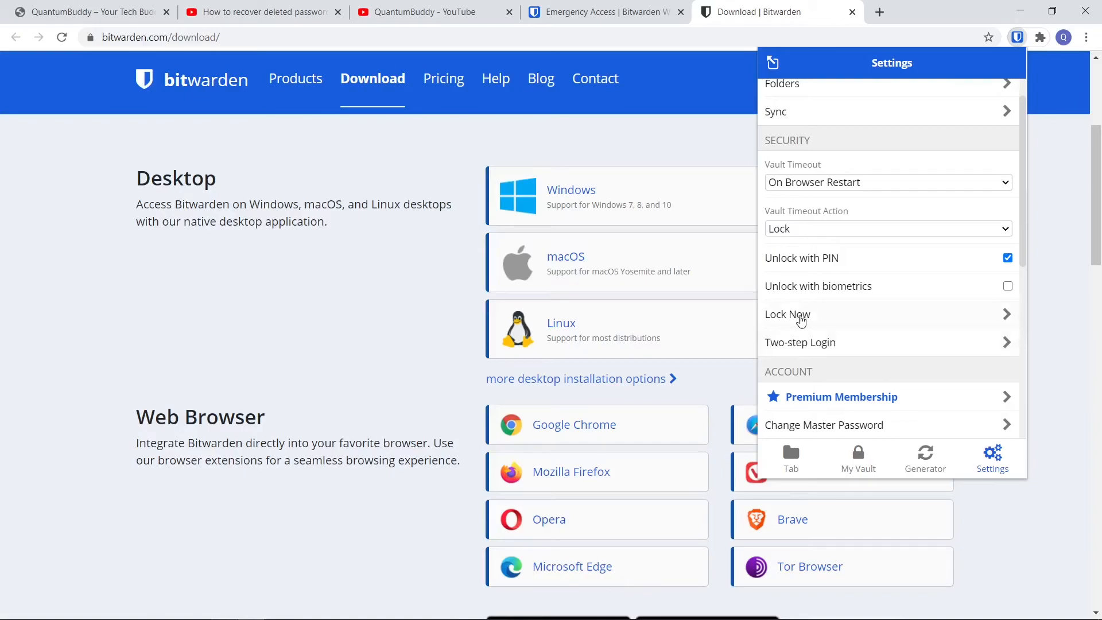
Lock the vault immediately from the extension's settings and dismiss the extension popup
{"action": "left_click", "coordinate": [813, 318]}
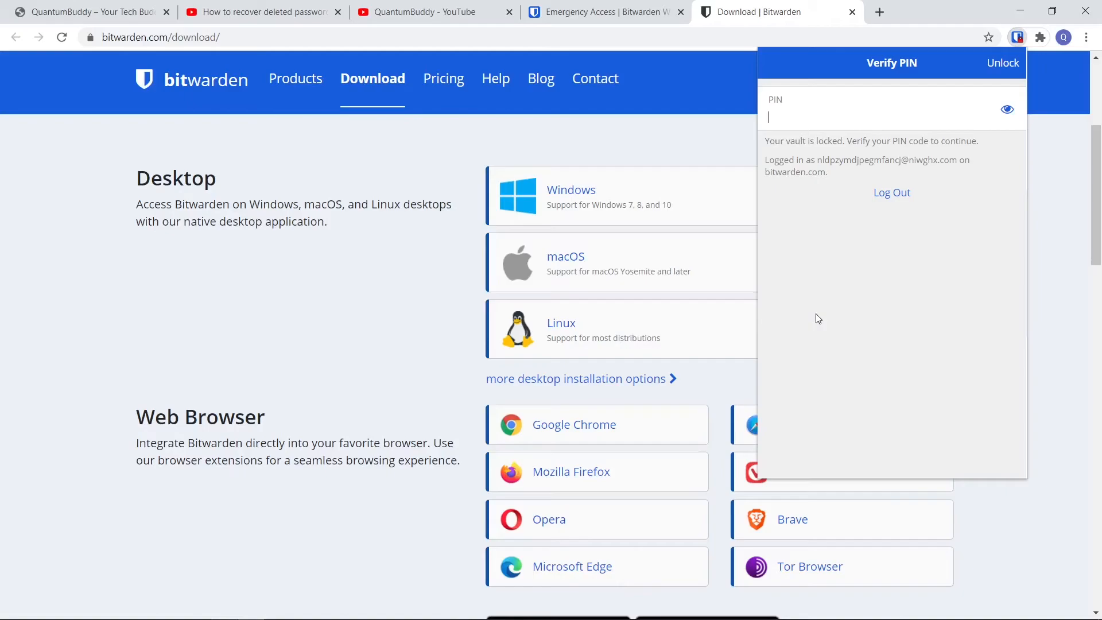
{"action": "left_click", "coordinate": [309, 305]}
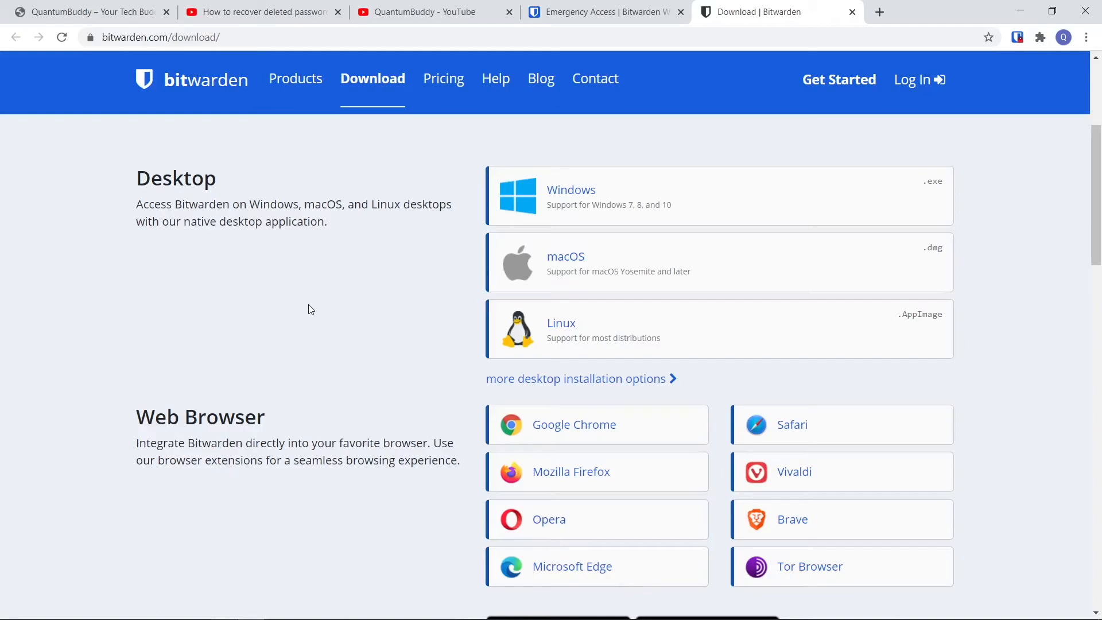
Close the Bitwarden download and web vault tabs, and open the WordPress login page of quantumbuddy.com
{"action": "key", "text": "ctrl+w"}
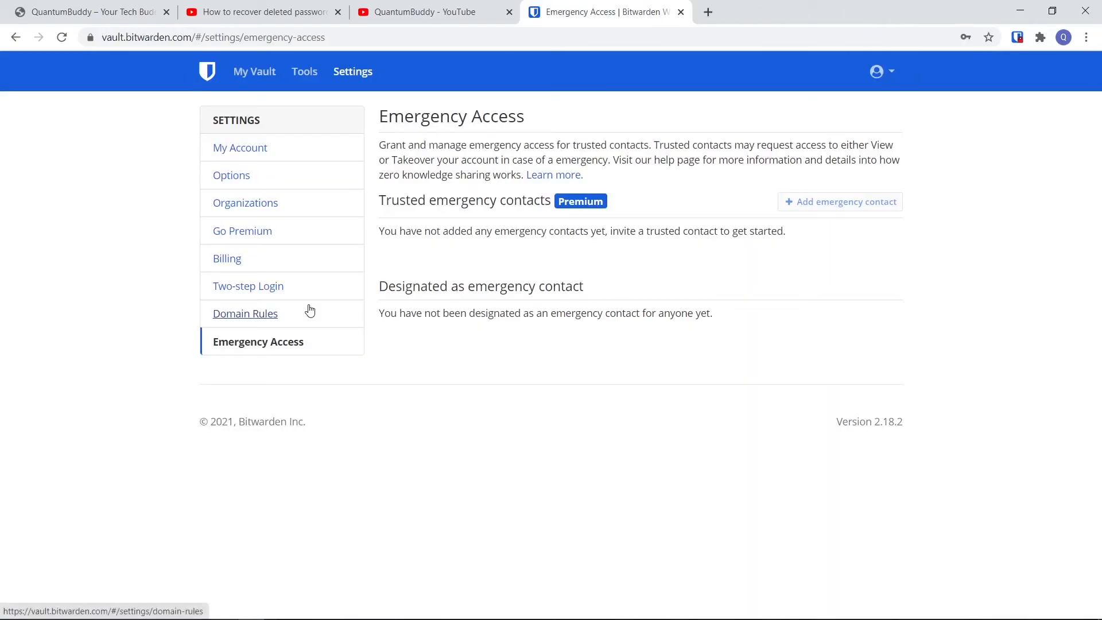
{"action": "key", "text": "ctrl+w"}
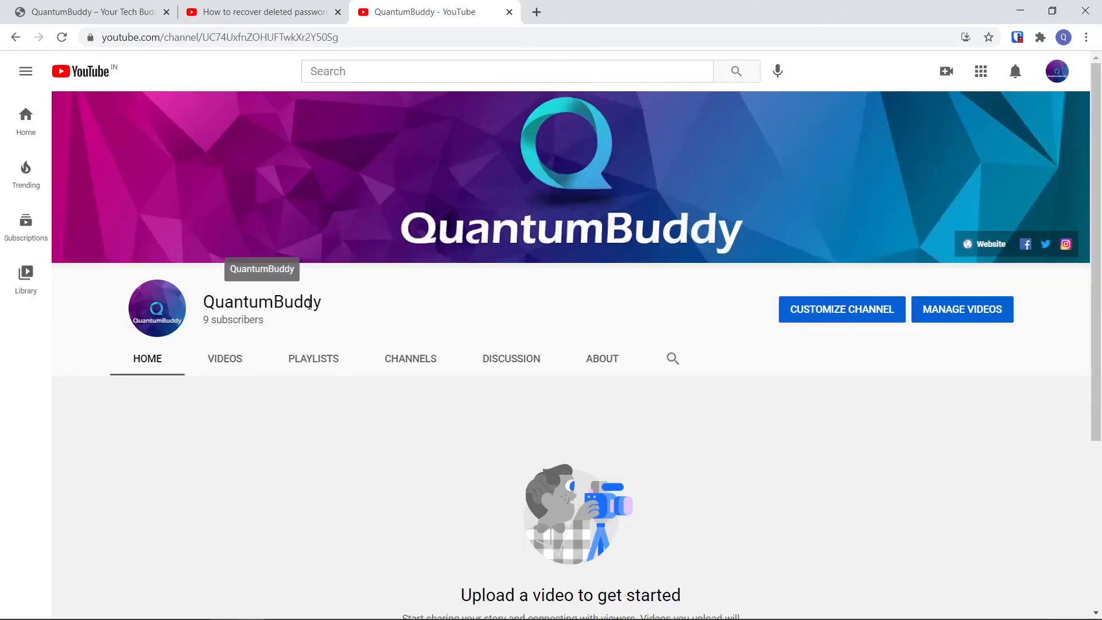
{"action": "left_click", "coordinate": [74, 7]}
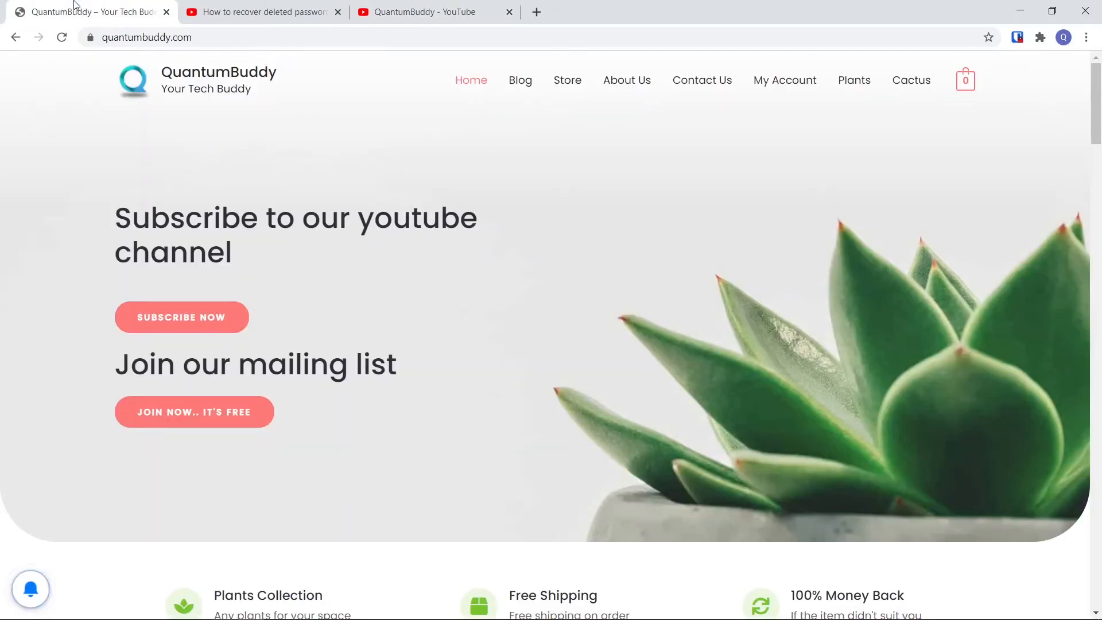
{"action": "key", "text": "ctrl+l"}
{"action": "key", "text": "End"}
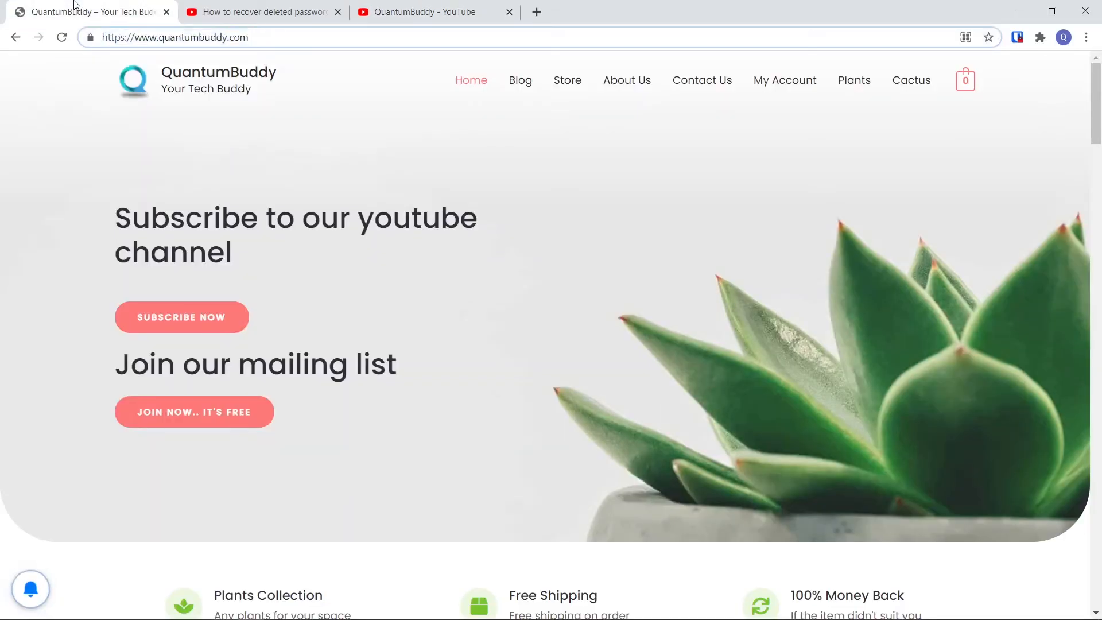
{"action": "type", "text": "/"}
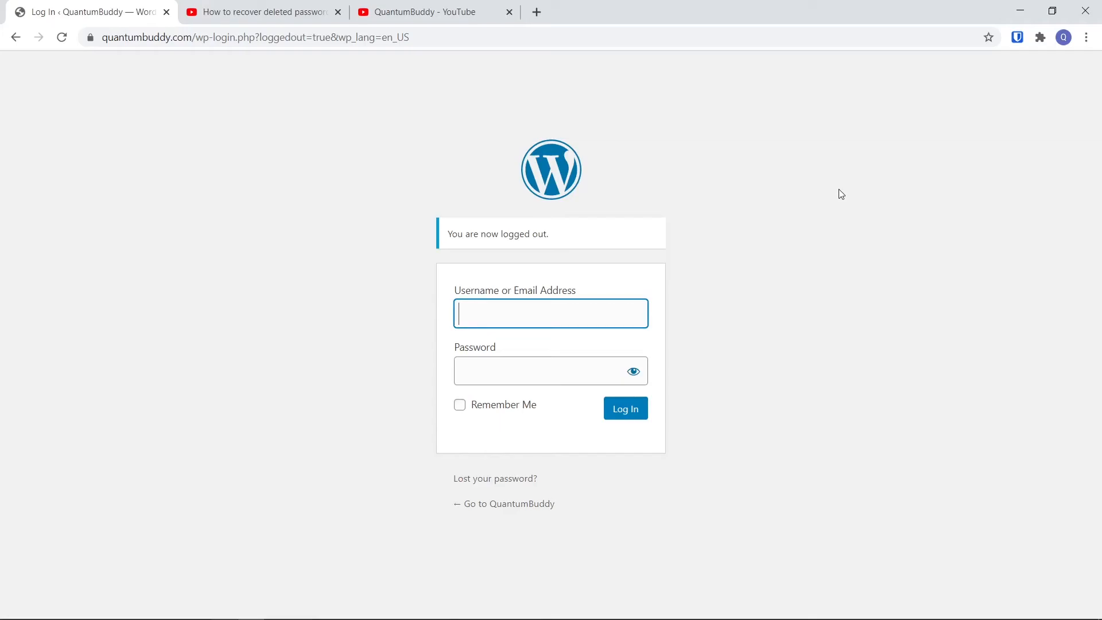
Log in to the WordPress site with the suggested quantumbuddy username and the account password
{"action": "type", "text": "q"}
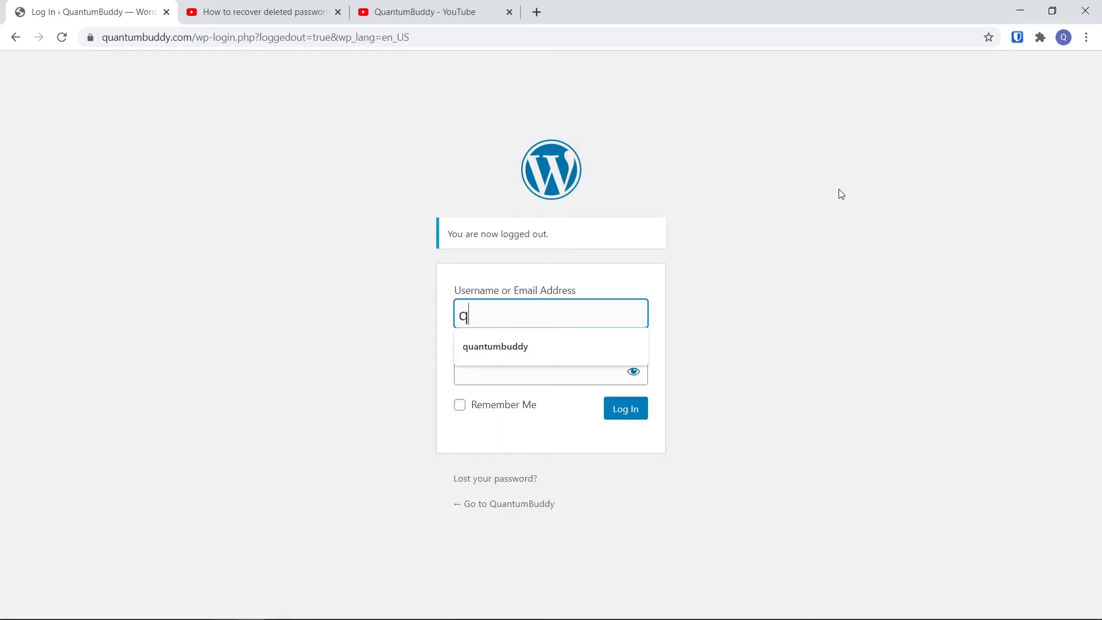
{"action": "key", "text": "Down"}
{"action": "key", "text": "Tab"}
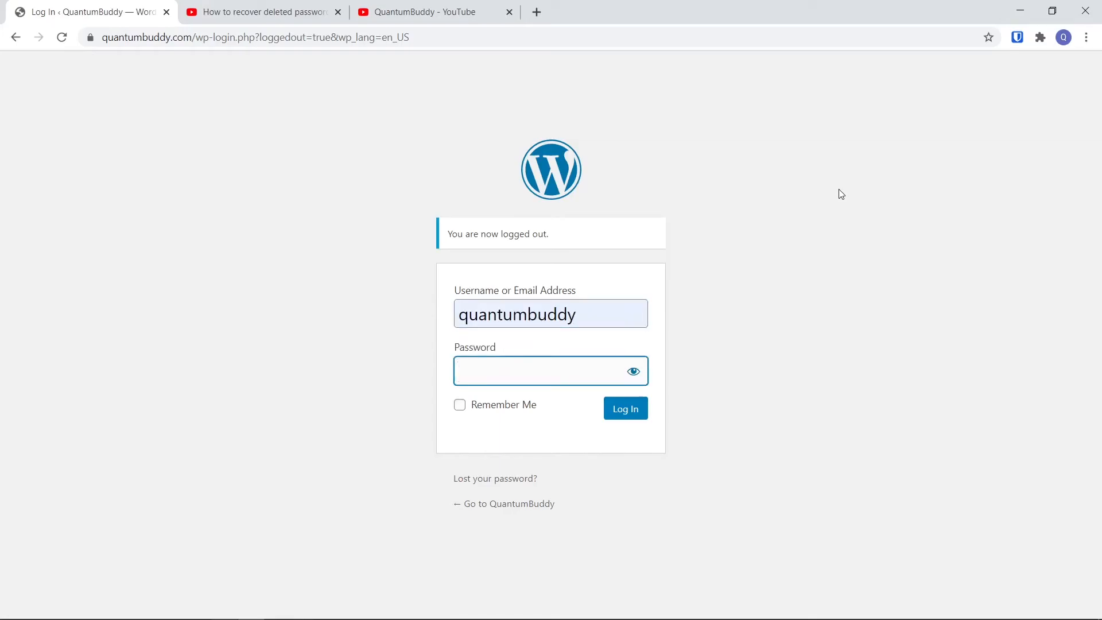
{"action": "key", "text": "ctrl+v"}
{"action": "key", "text": "Return"}
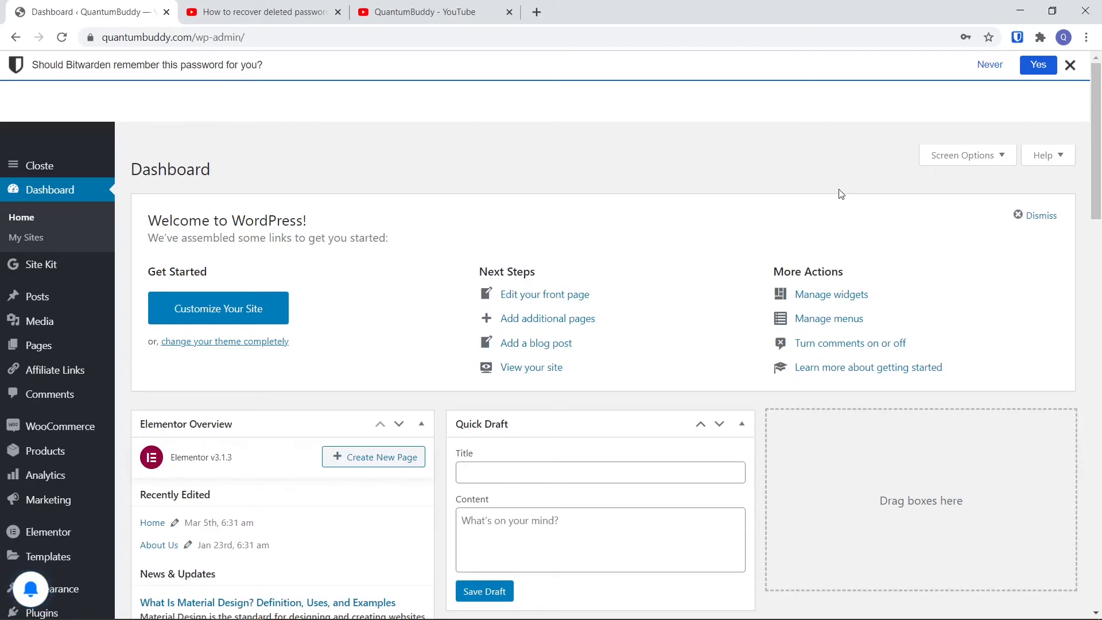
Let Bitwarden remember the WordPress password and check the saved login in the extension
{"action": "left_click", "coordinate": [1039, 71]}
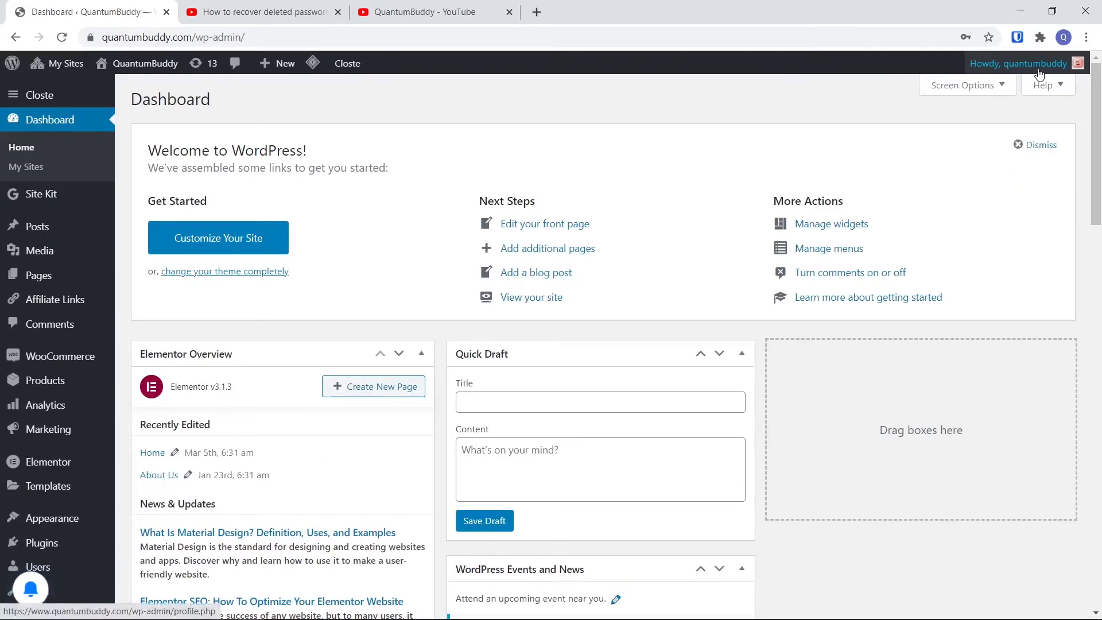
{"action": "left_click", "coordinate": [1018, 38]}
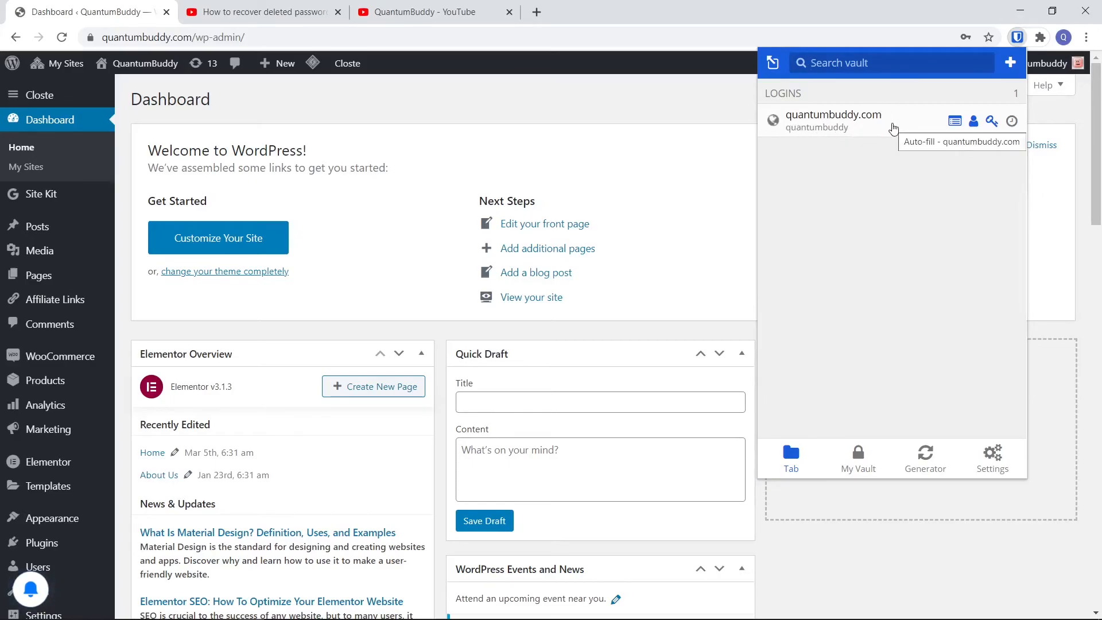
{"action": "left_click", "coordinate": [480, 104]}
On the QuantumBuddy YouTube channel page, check the extension's logins for the current tab and its full My Vault list
{"action": "left_click", "coordinate": [439, 5]}
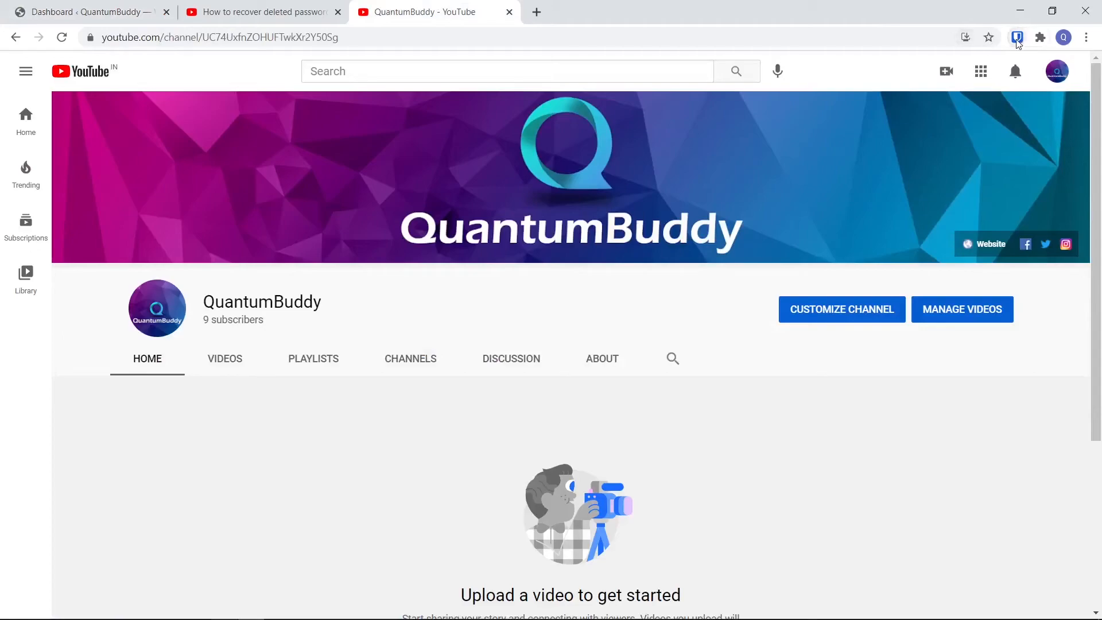
{"action": "left_click", "coordinate": [1017, 38]}
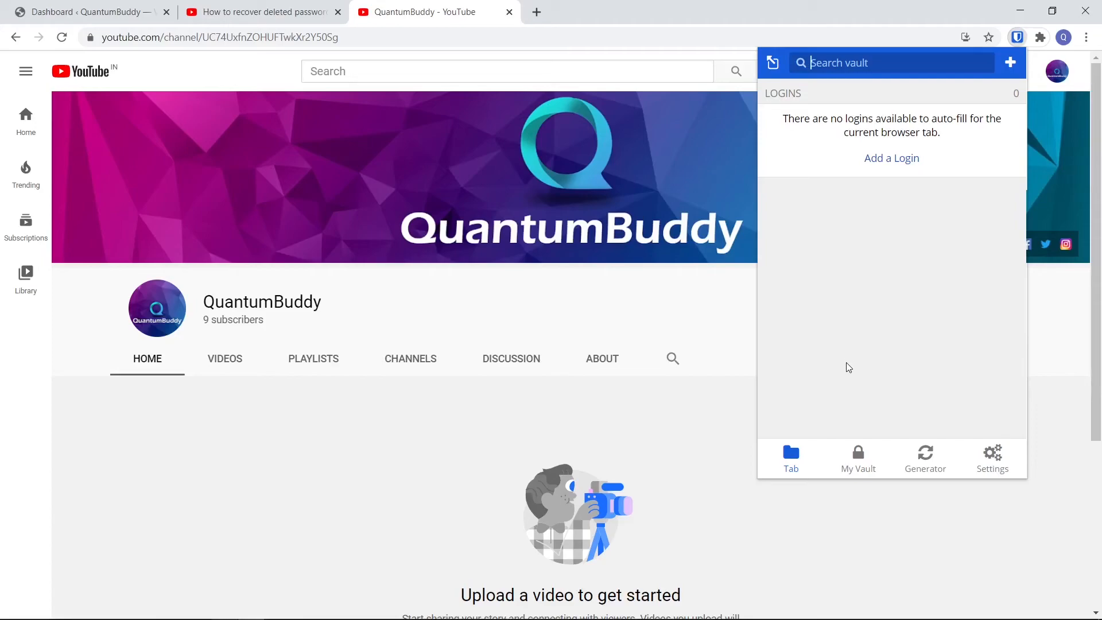
{"action": "left_click", "coordinate": [856, 460]}
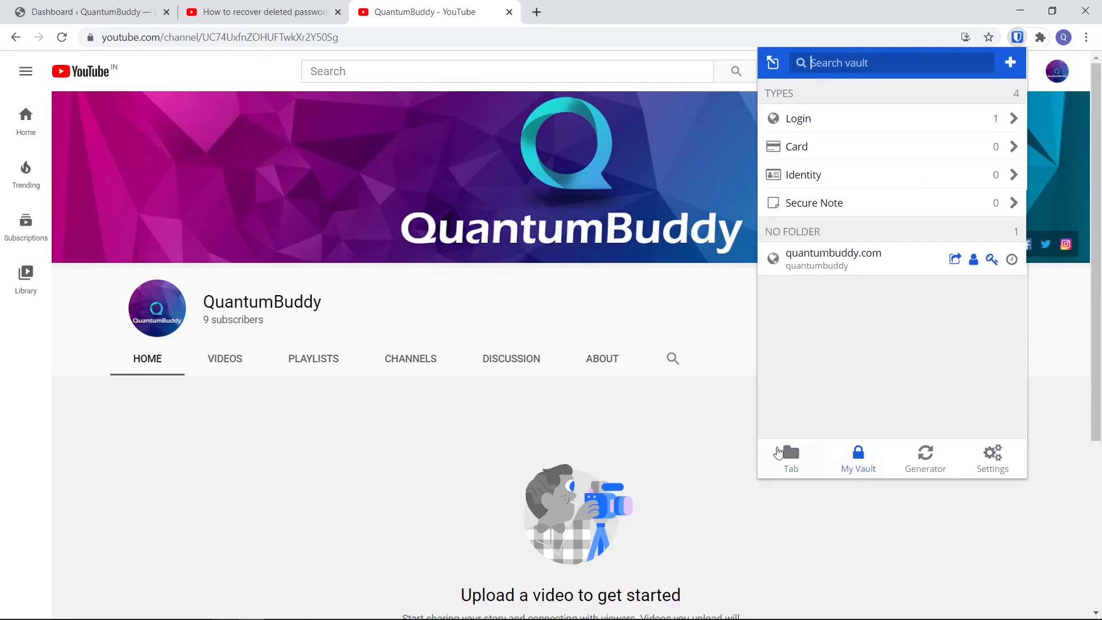
Return to the WordPress dashboard and log out of the site
{"action": "left_click", "coordinate": [117, 21]}
{"action": "mouse_move", "coordinate": [1039, 64]}
{"action": "left_click", "coordinate": [1001, 137]}
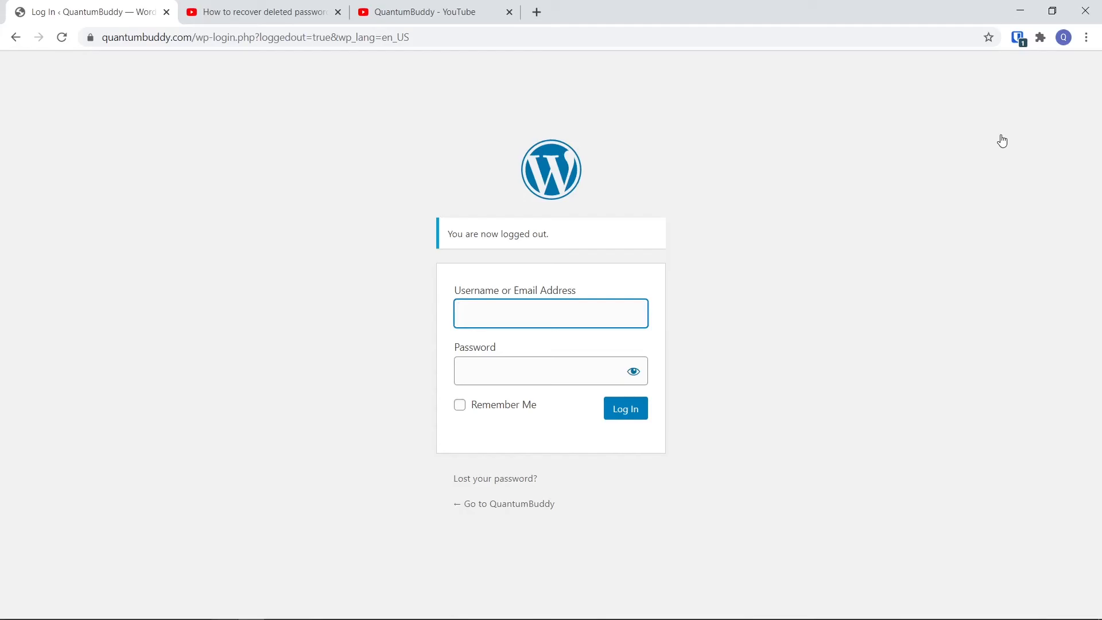
Auto-fill the WordPress username and password from the saved quantumbuddy.com login in Bitwarden, and log in
{"action": "left_click", "coordinate": [1019, 39]}
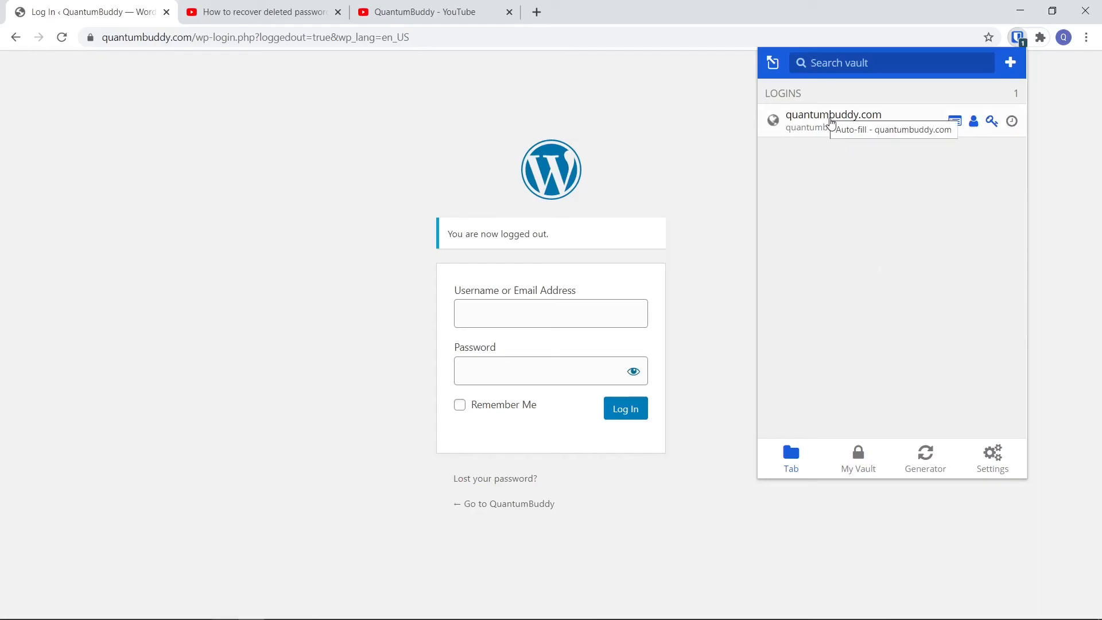
{"action": "left_click", "coordinate": [827, 118]}
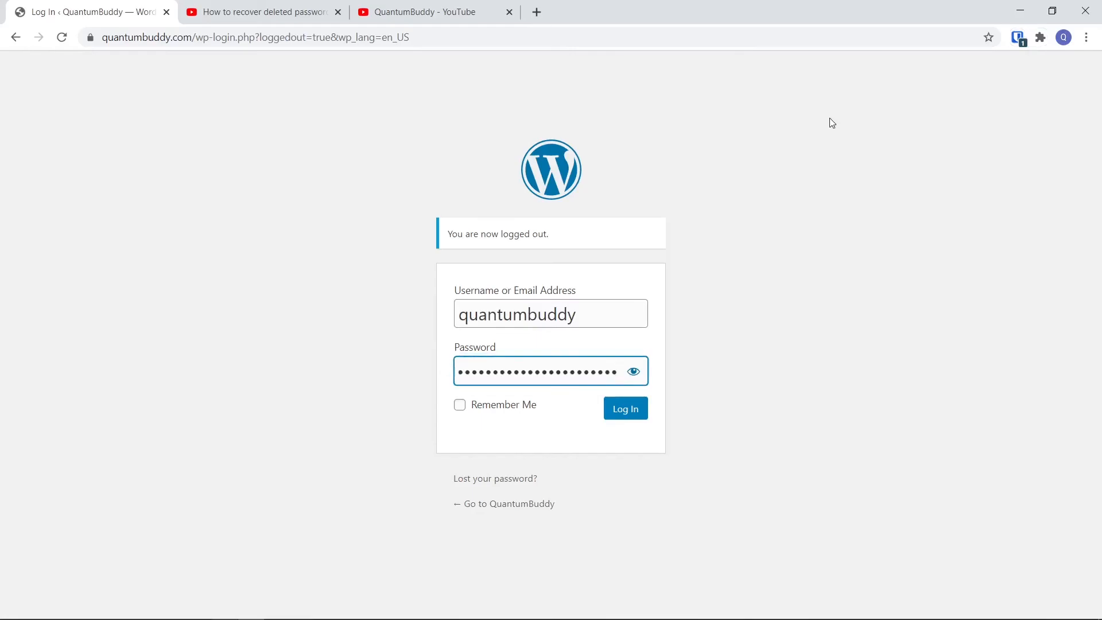
{"action": "left_click", "coordinate": [1021, 38]}
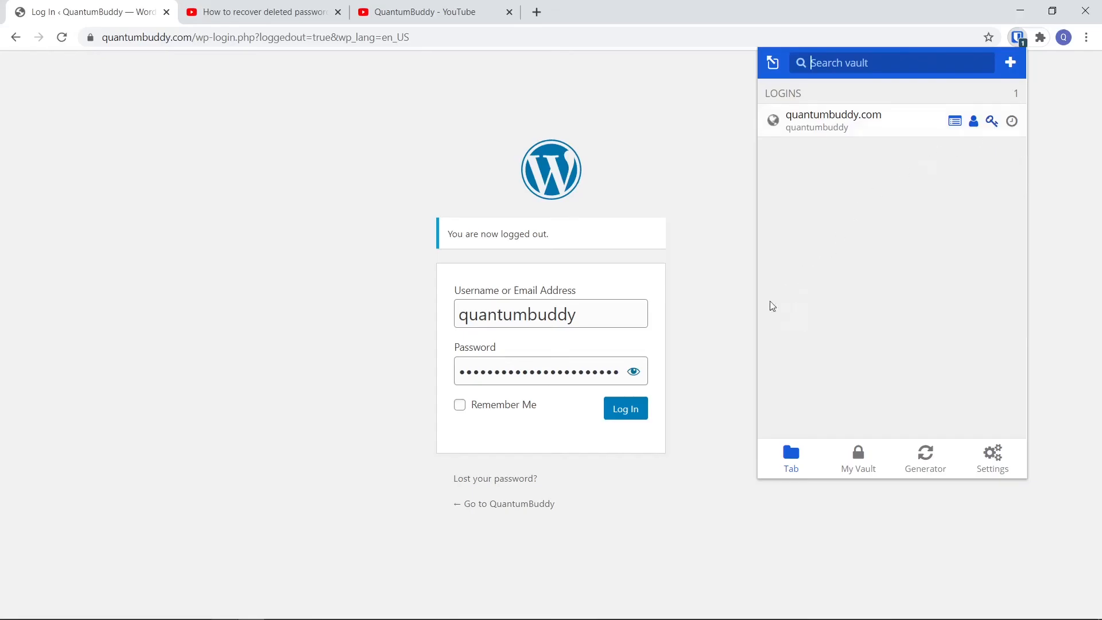
{"action": "left_click", "coordinate": [636, 409]}
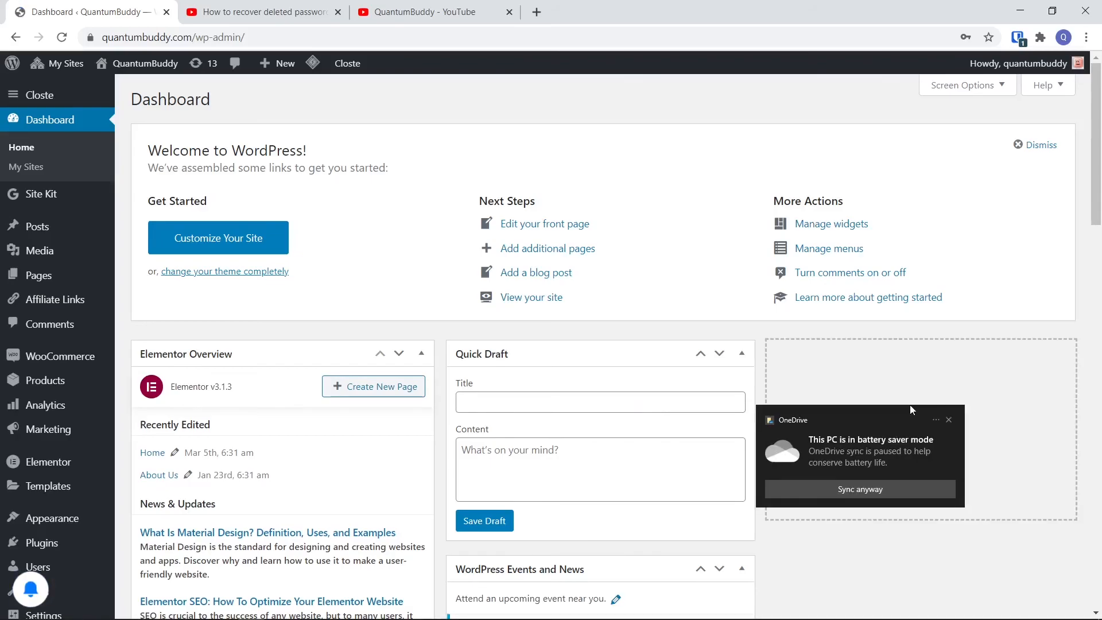
Dismiss the OneDrive battery saver notification and switch to the QuantumBuddy YouTube channel page
{"action": "left_click", "coordinate": [949, 421]}
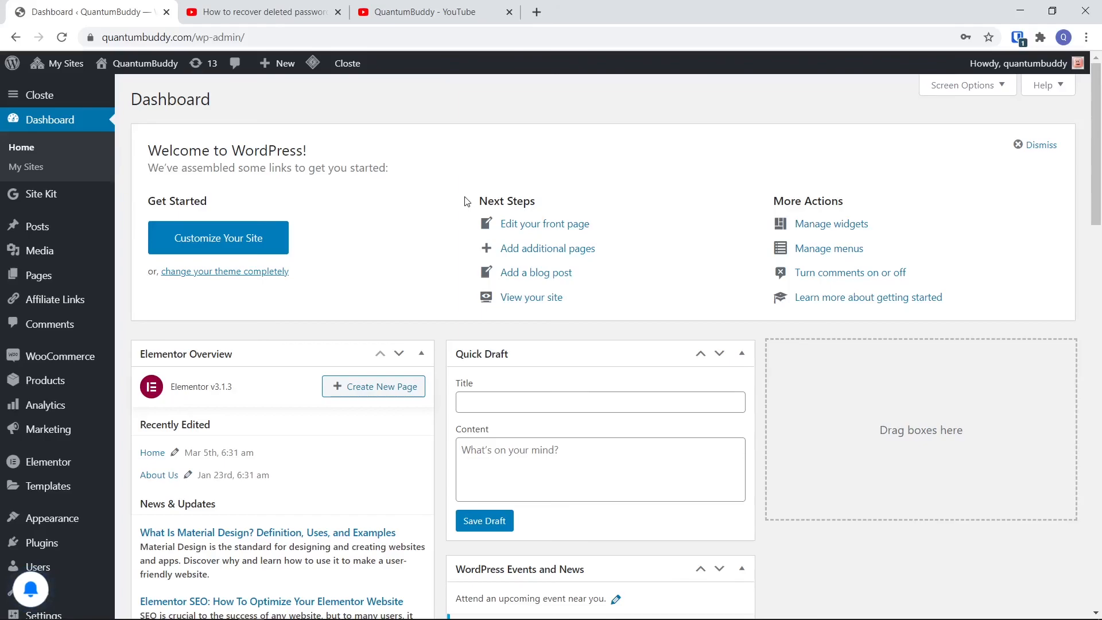
{"action": "left_click", "coordinate": [400, 12]}
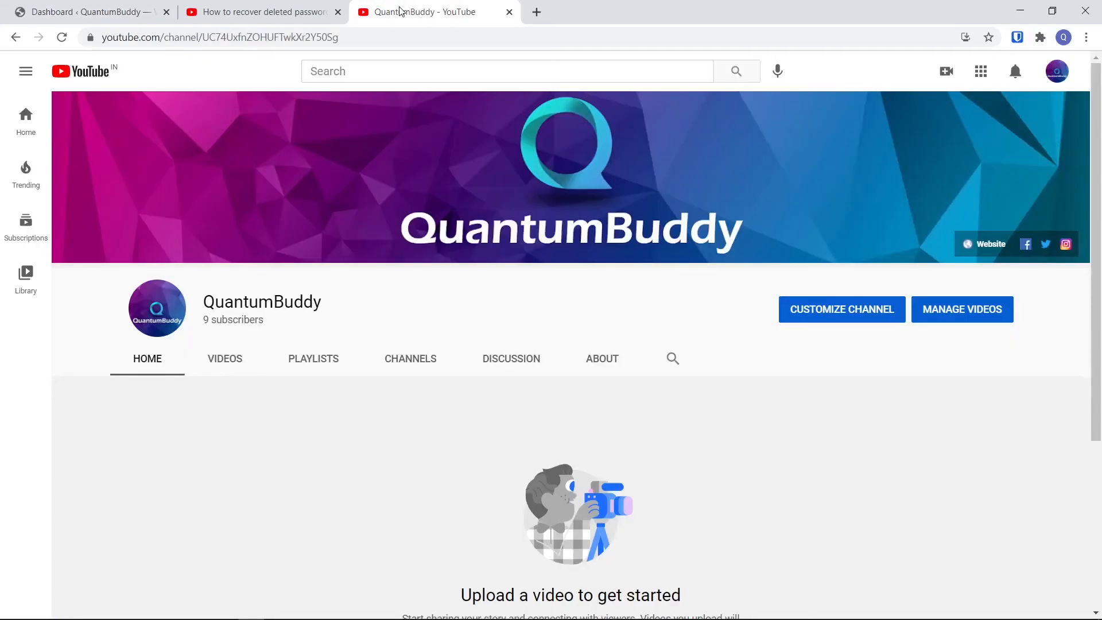